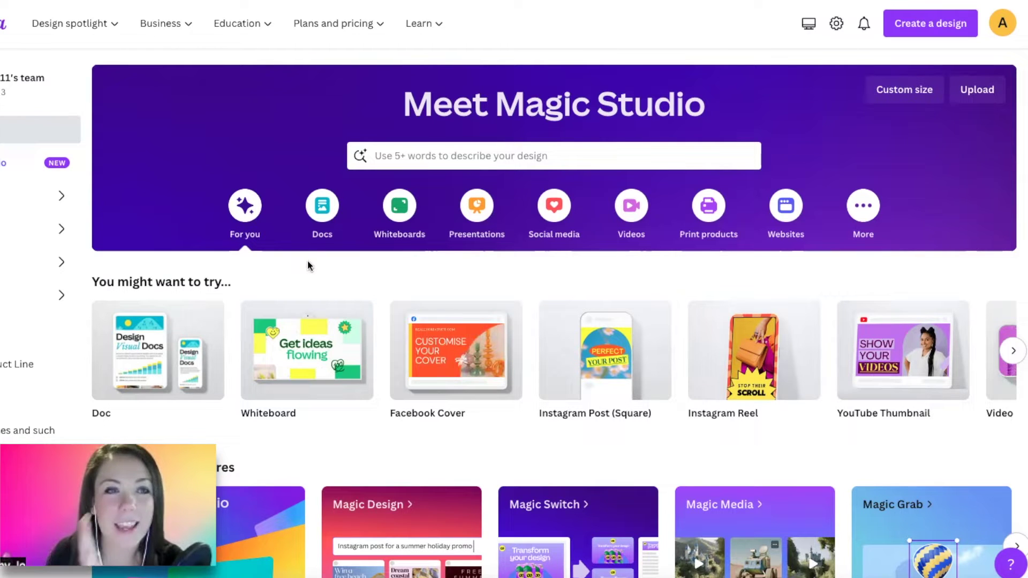
scroll(326, 241, "down", 3)
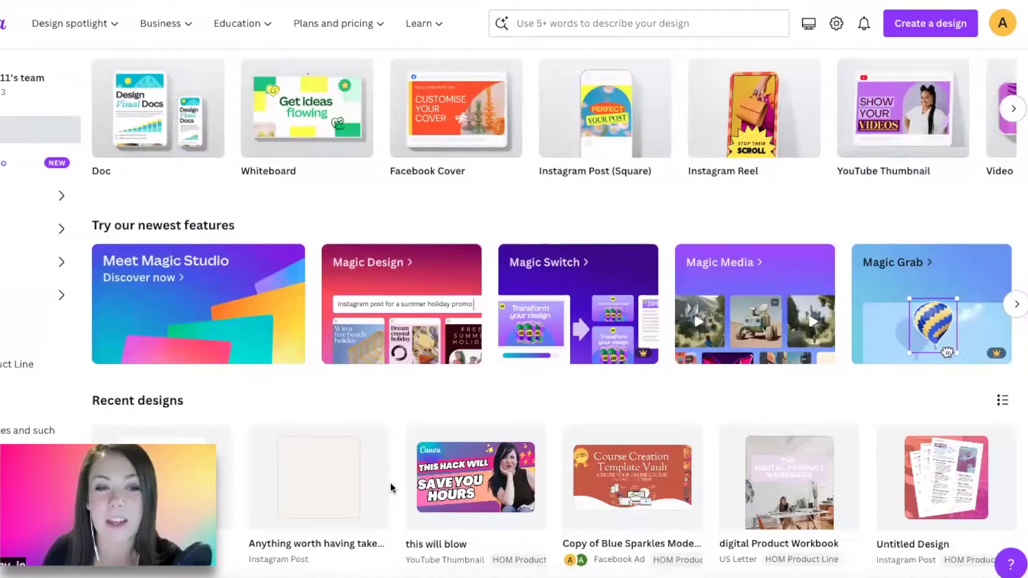
Create a new blank Doc and bring up the insert actions menu beside its first line.
left_click(921, 29)
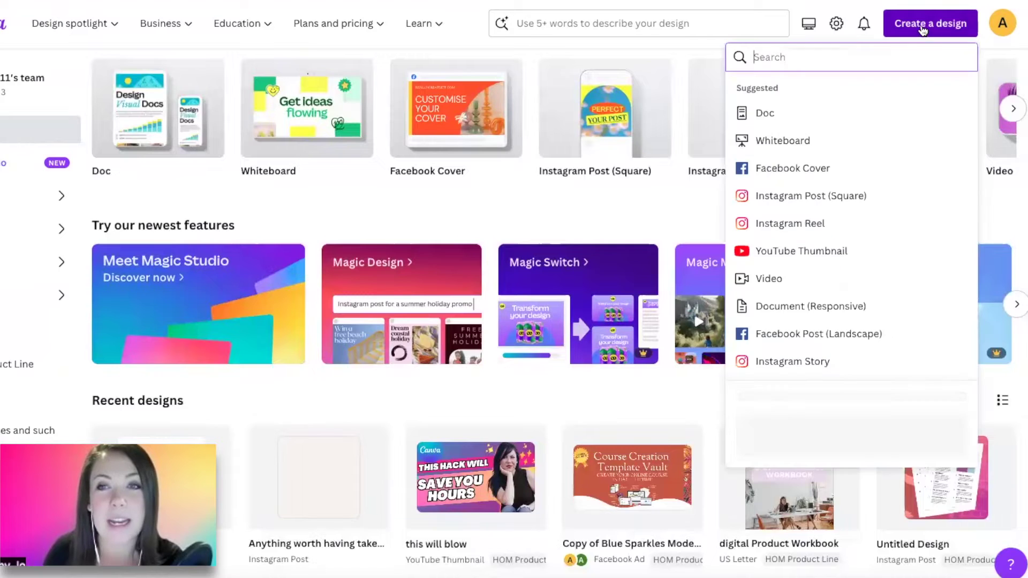
left_click(763, 113)
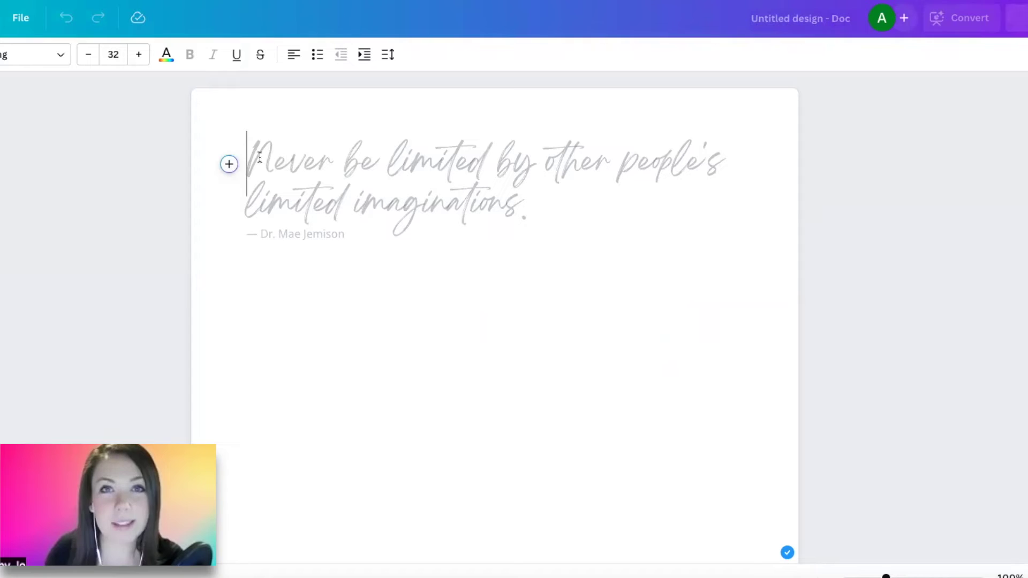
left_click(229, 166)
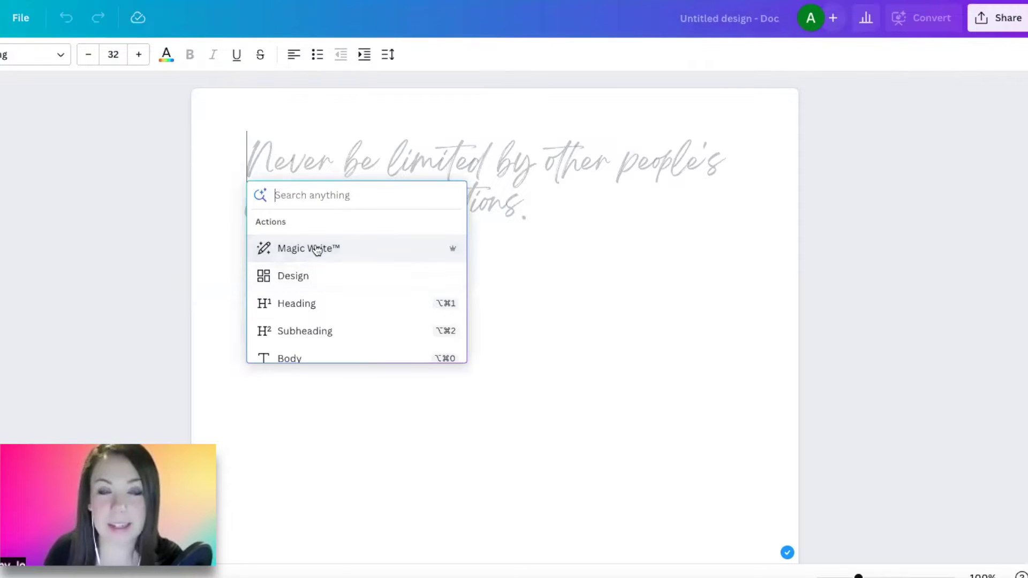
Use Magic Write with the prompt 'create 100 tips for health and happiness'.
left_click(316, 249)
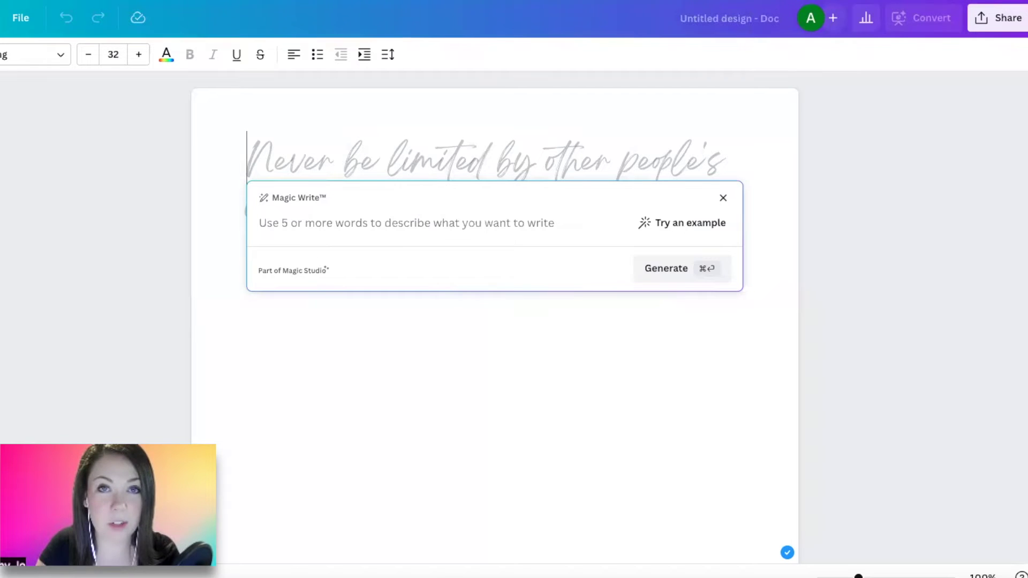
type("create 1")
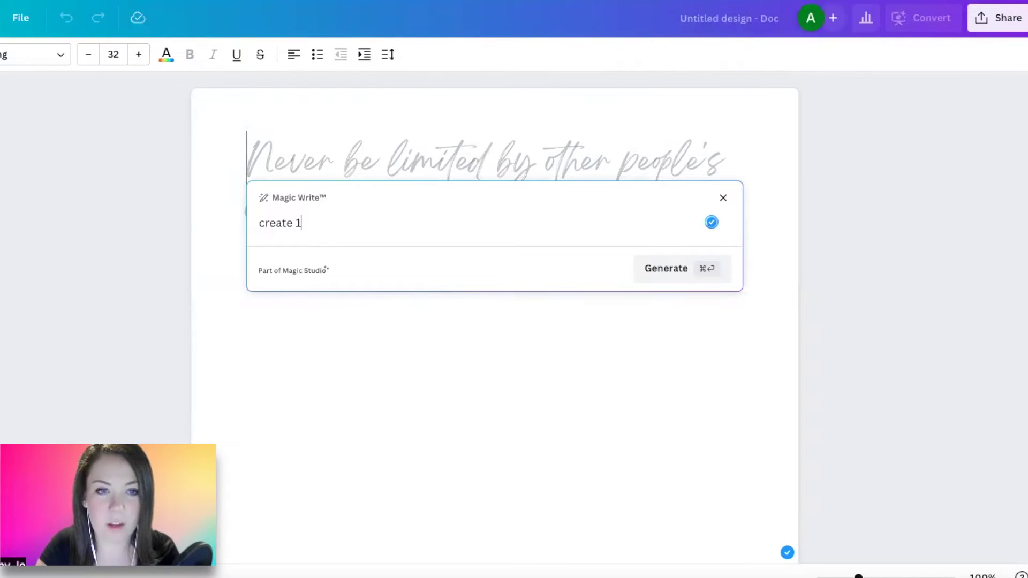
type("00 tips for health a")
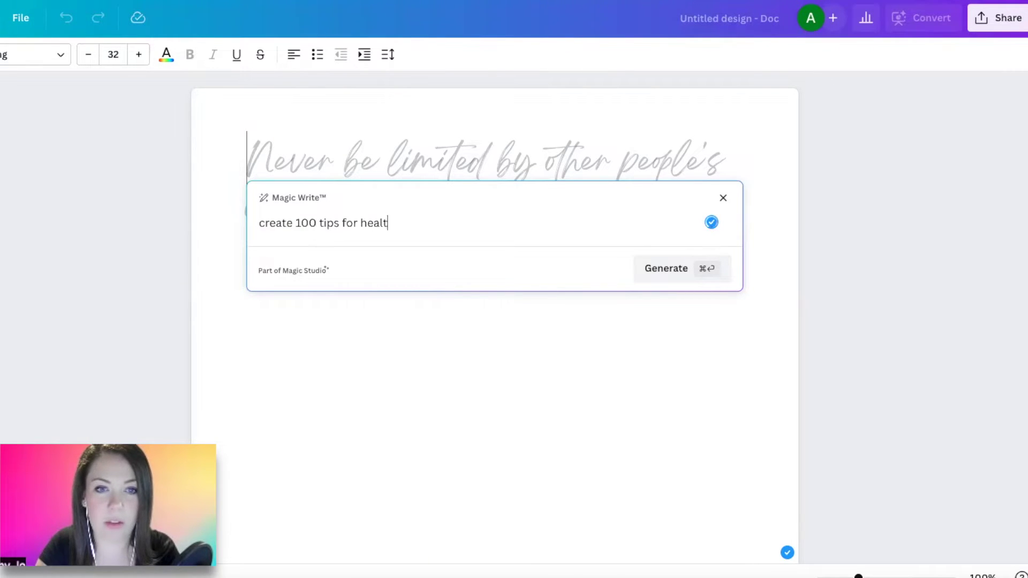
type("nd happin")
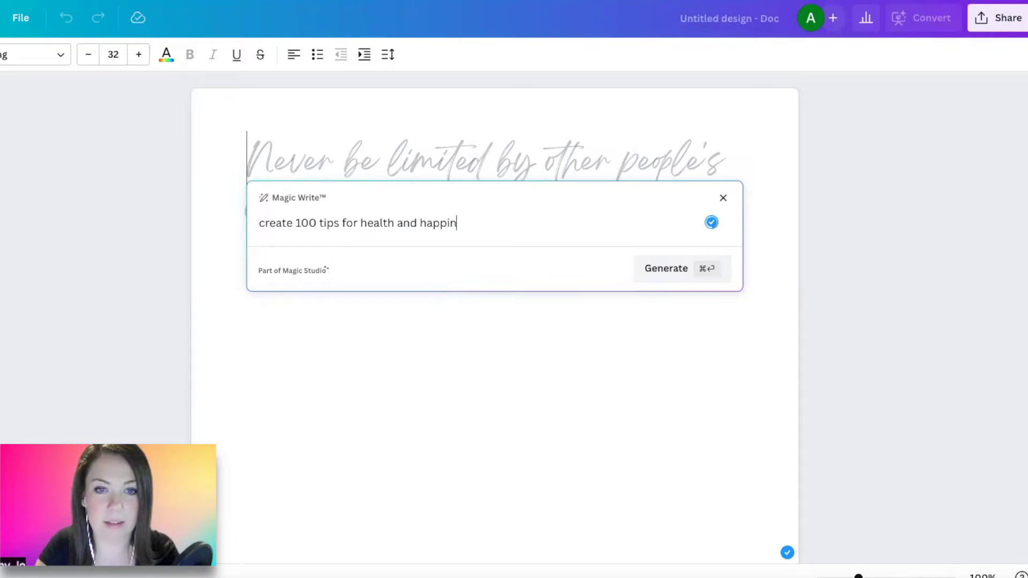
type("ess")
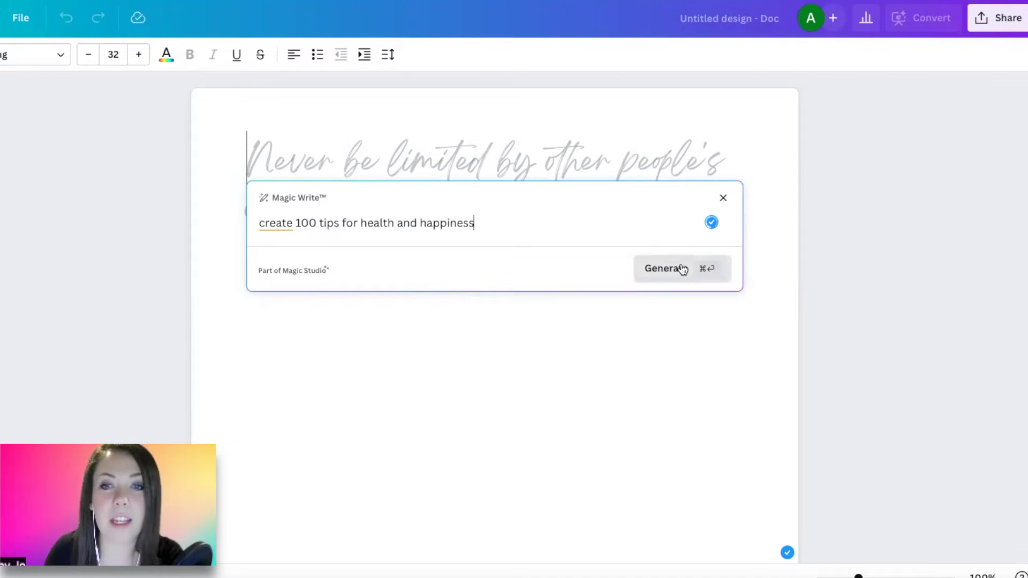
left_click(670, 270)
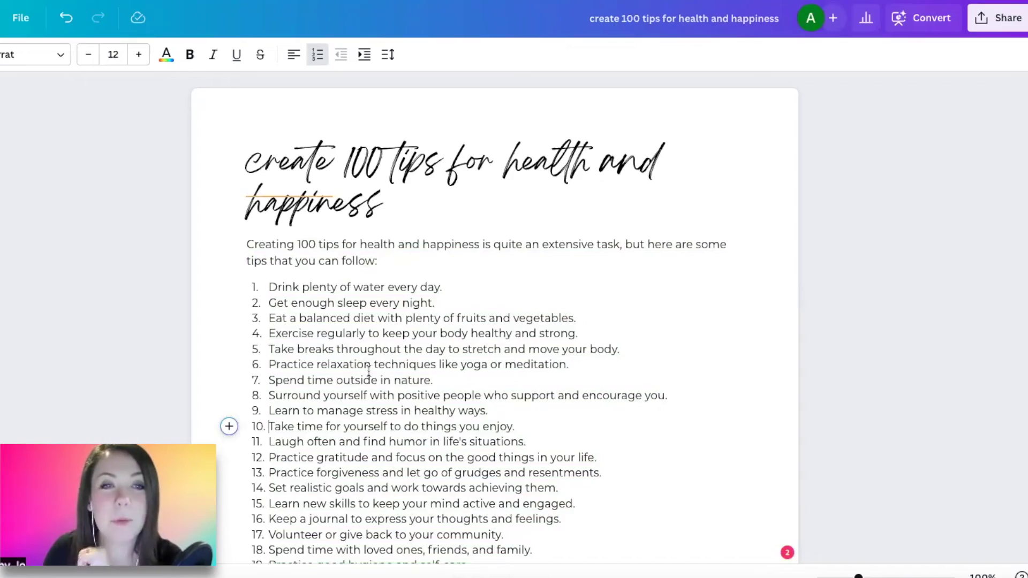
scroll(407, 390, "down", 3)
scroll(407, 389, "down", 3)
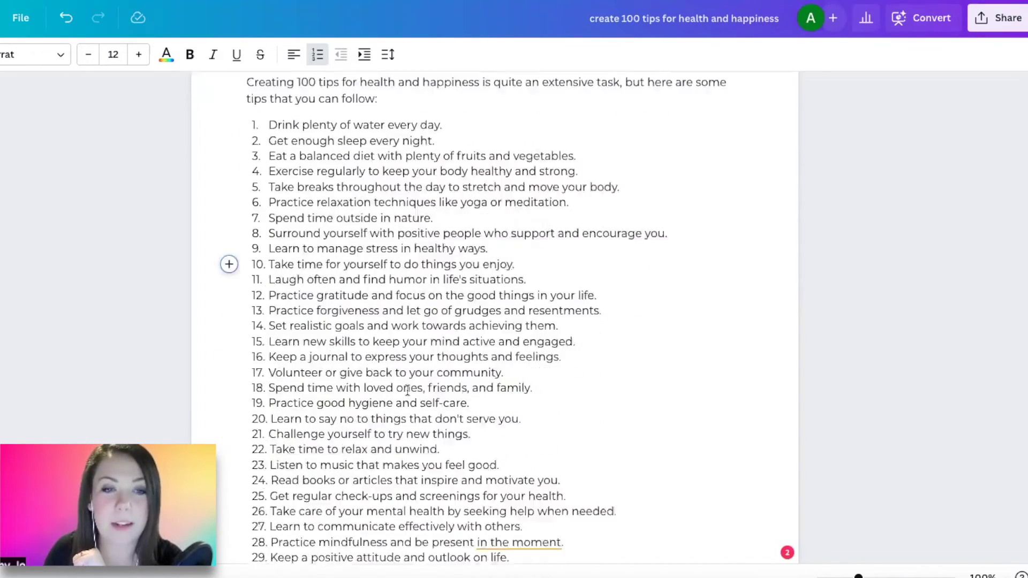
scroll(407, 389, "down", 3)
scroll(406, 389, "down", 3)
scroll(407, 390, "down", 3)
scroll(407, 390, "down", 4)
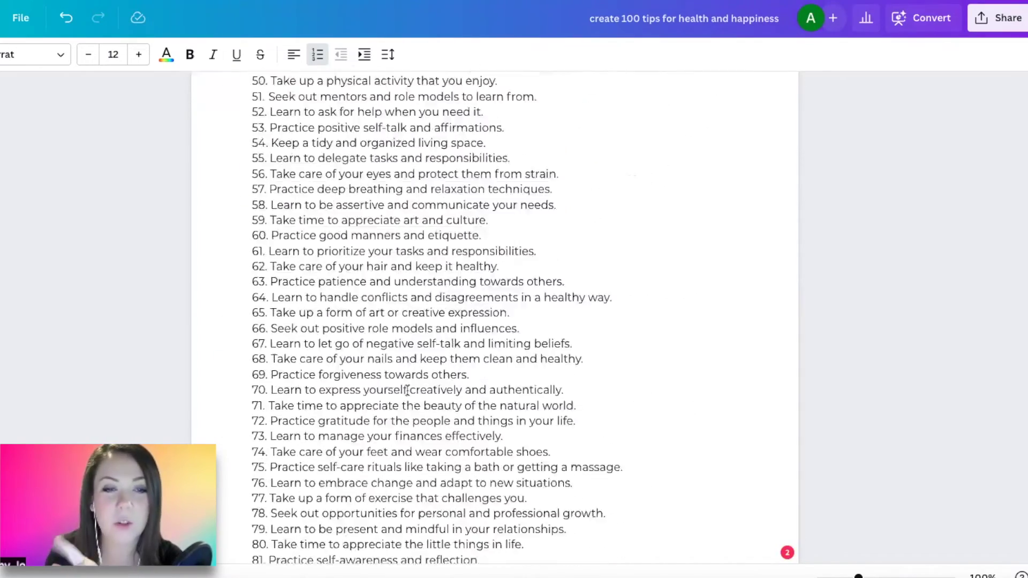
scroll(406, 389, "down", 3)
scroll(407, 390, "down", 2)
scroll(407, 390, "down", 3)
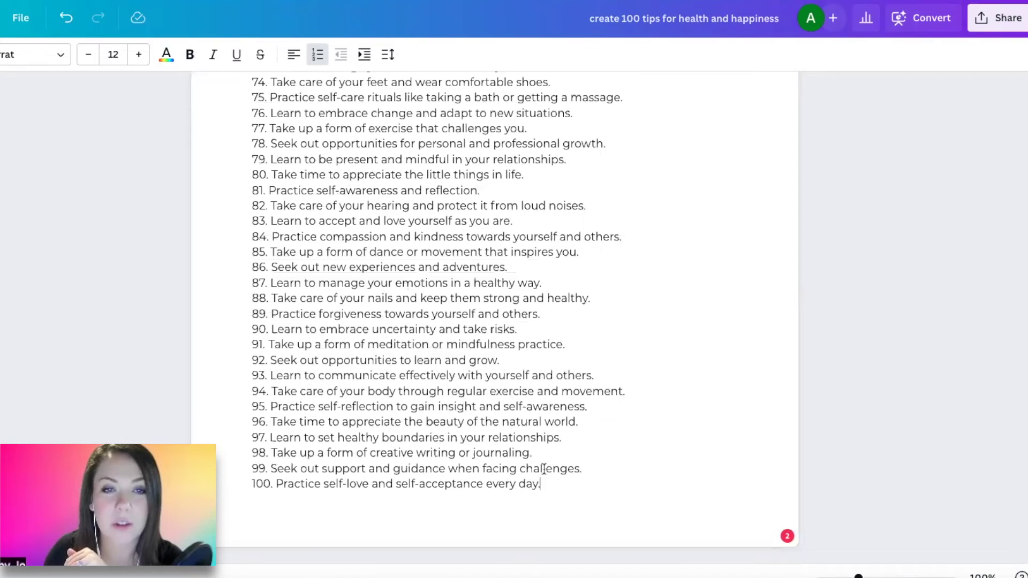
Highlight the generated tips list from tip 100 back to tip 2.
mouse_move(543, 483)
left_mouse_down()
mouse_move(264, 299)
mouse_move(270, 282)
left_mouse_up()
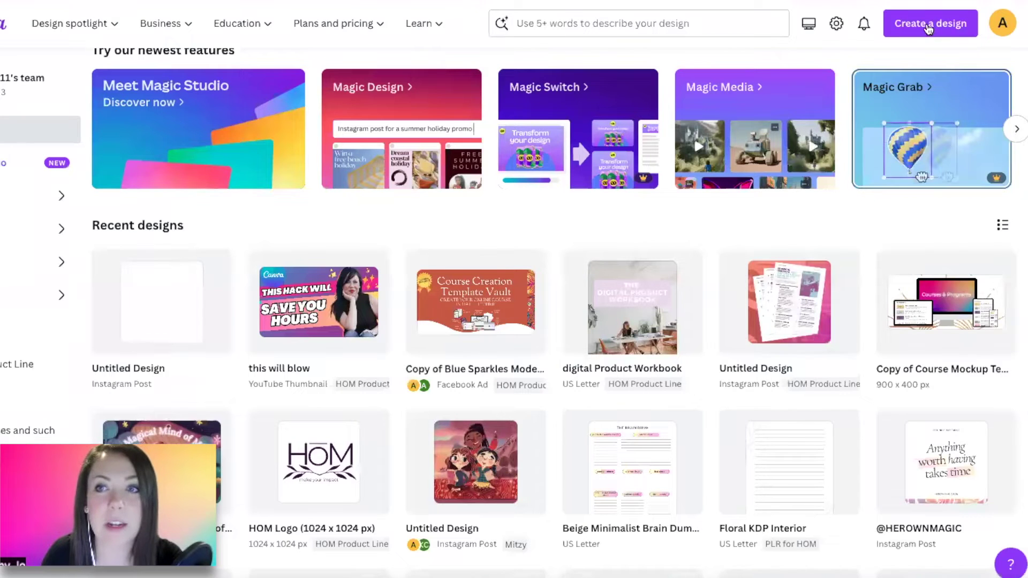
Create a new Instagram Post (Square) design from the design types list.
left_click(929, 26)
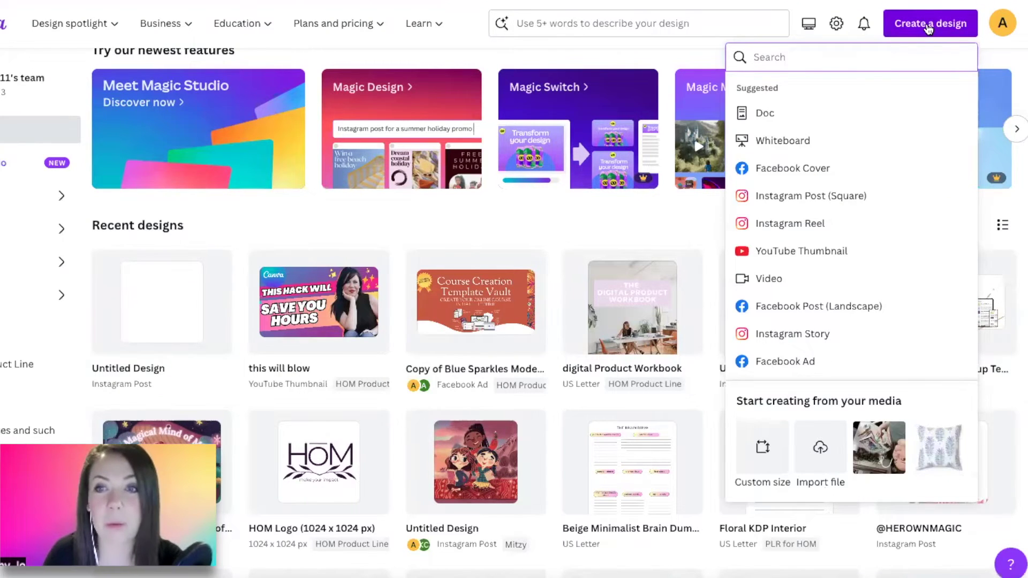
left_click(787, 199)
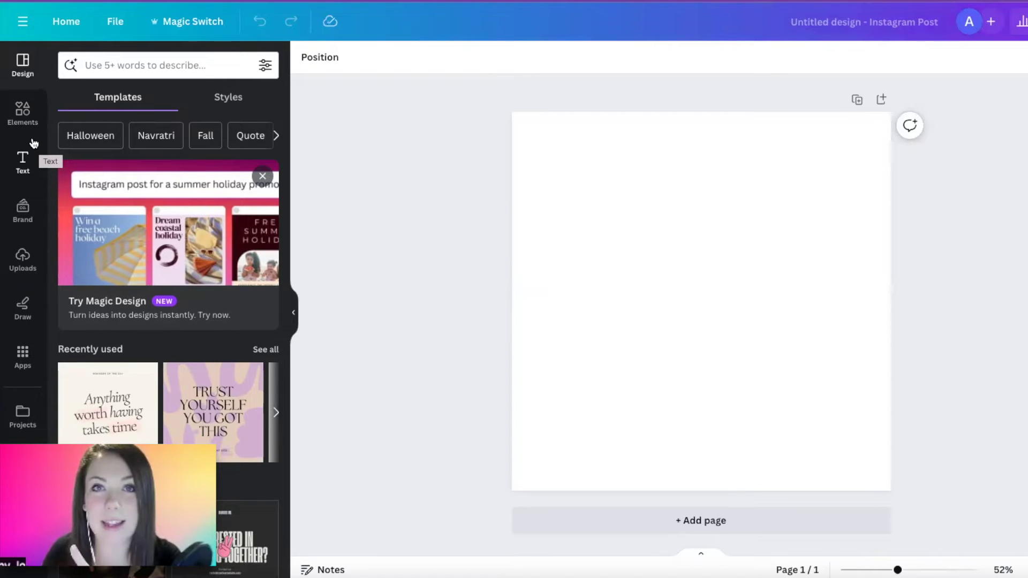
mouse_move(212, 413)
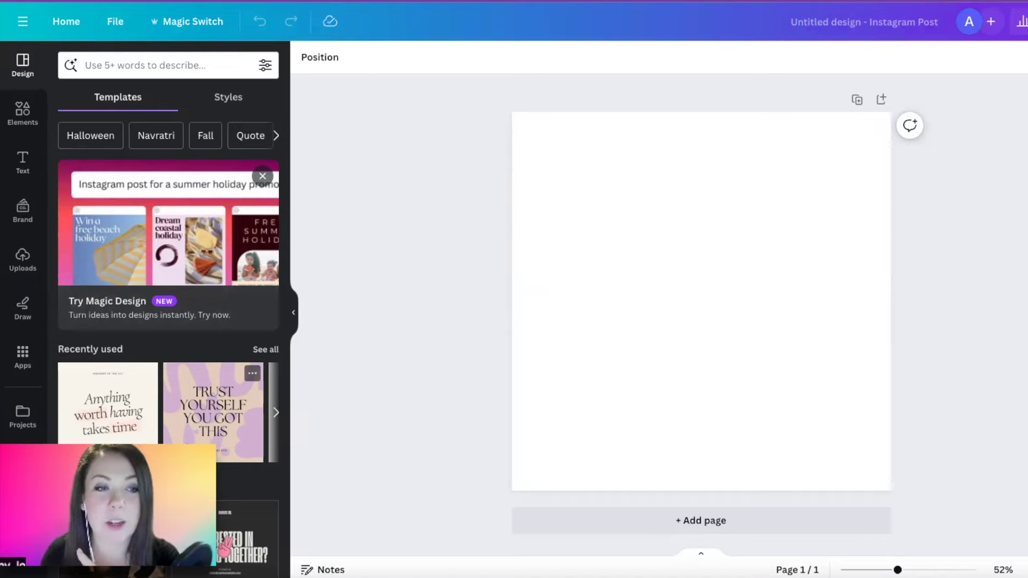
Apply the purple TRUST YOURSELF quote template and select all of its REALLY GREAT SITE footer text.
left_click(206, 406)
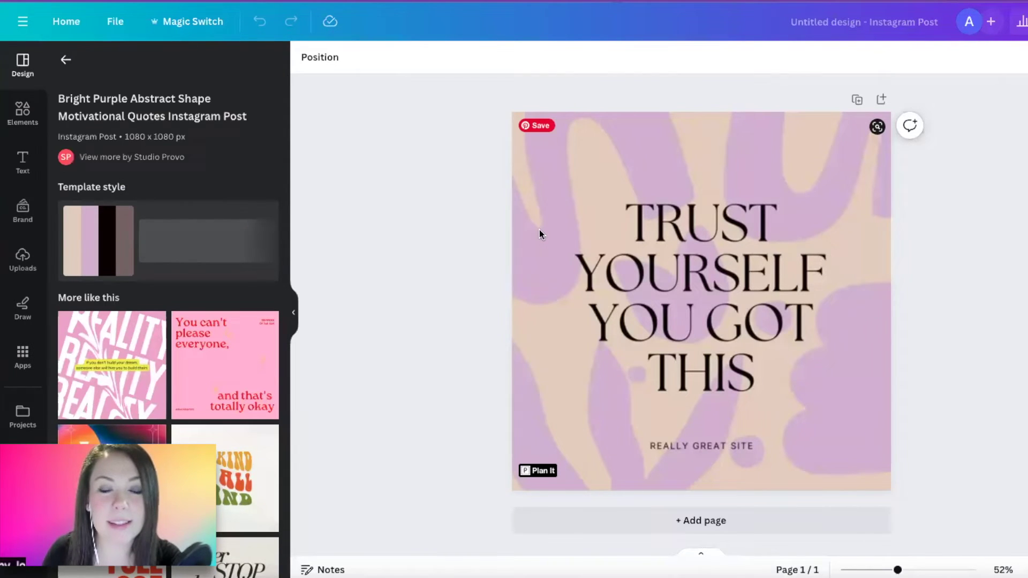
left_click(539, 229)
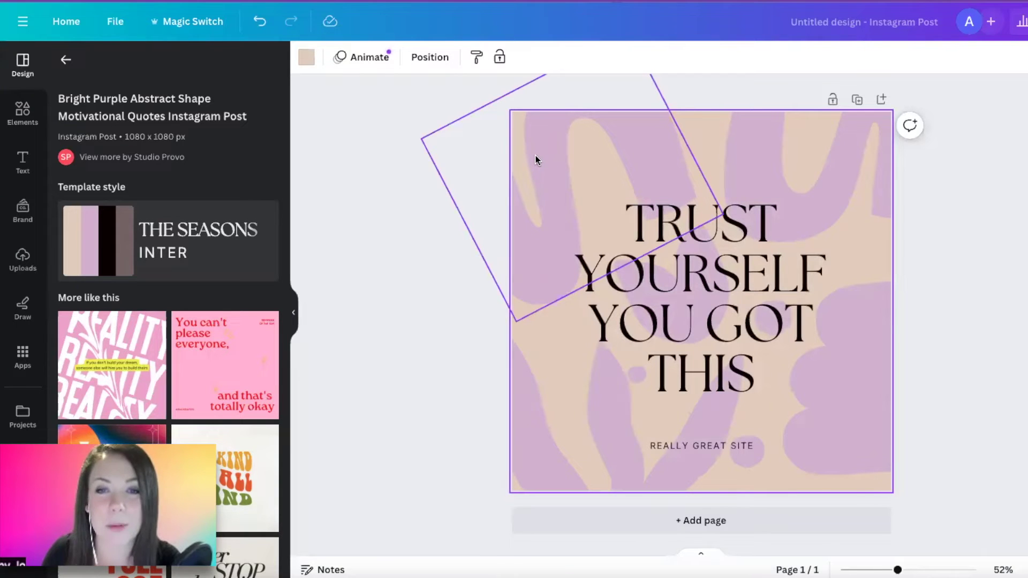
left_click(701, 282)
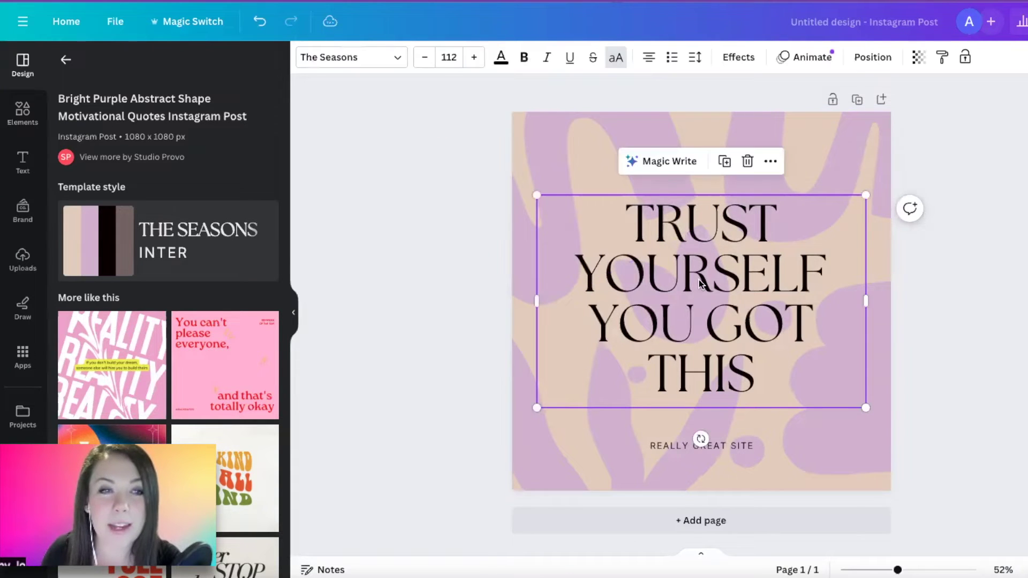
left_click(23, 111)
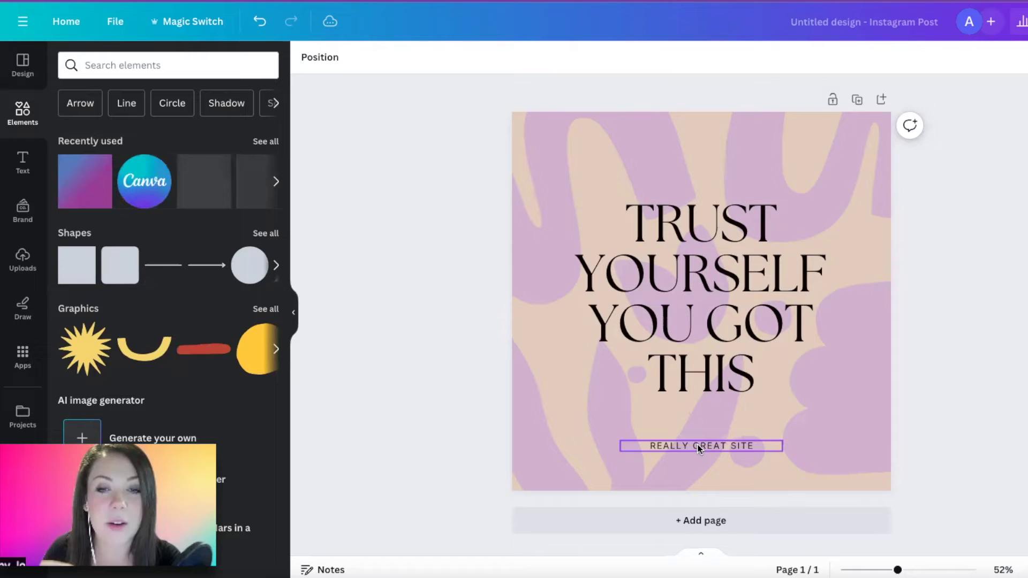
double_click(699, 446)
key("ctrl+a")
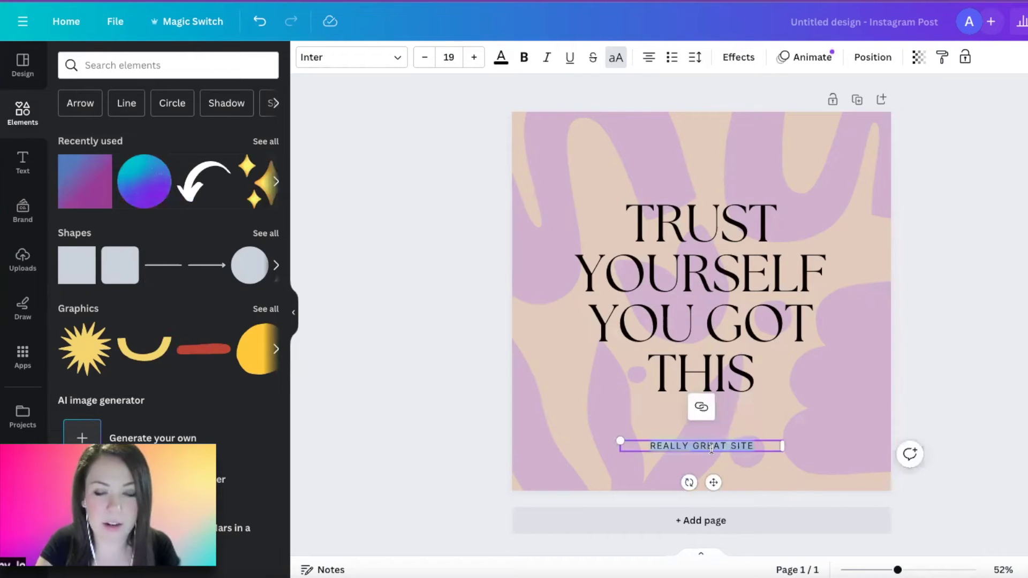
type("HEROWNMAGIC.COM")
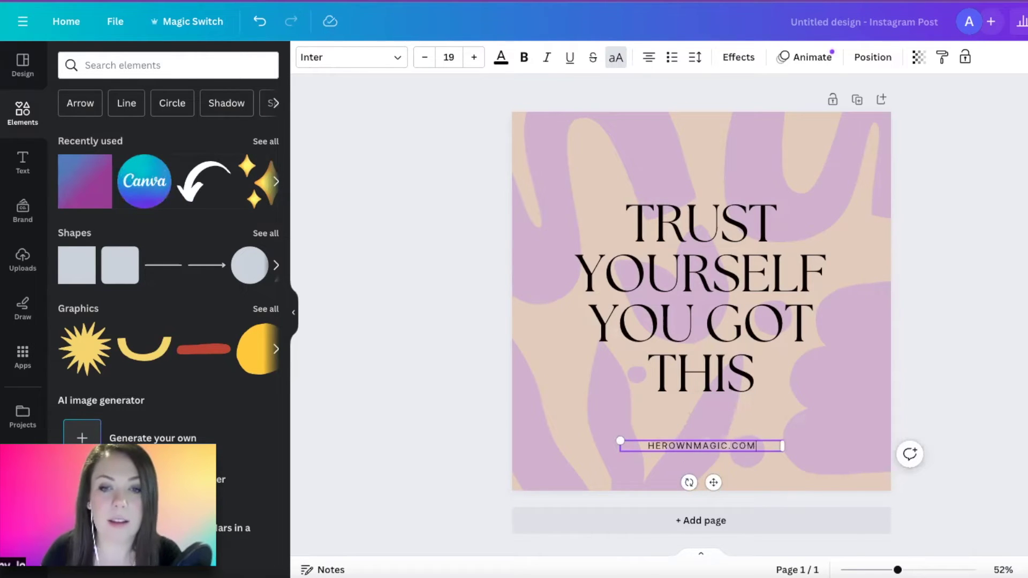
Recolour the background blobs and give the page a blue-to-purple gradient background.
left_click(562, 157)
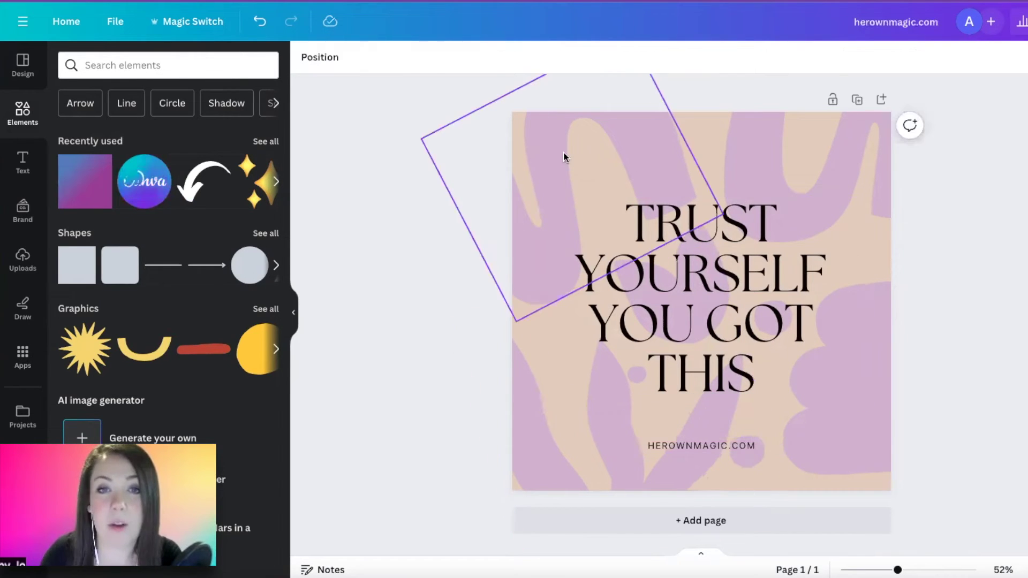
left_click(462, 58)
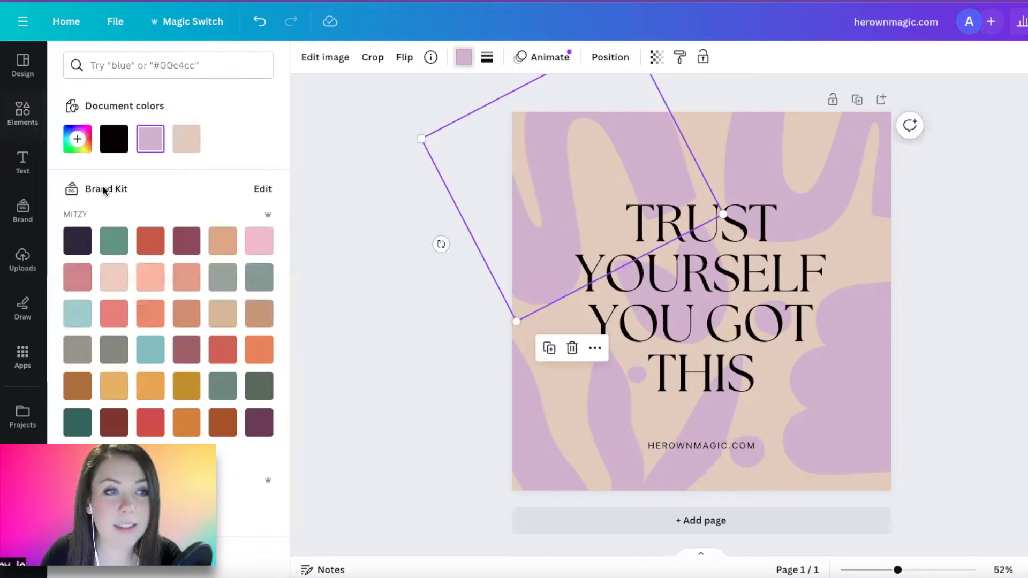
scroll(201, 347, "down", 5)
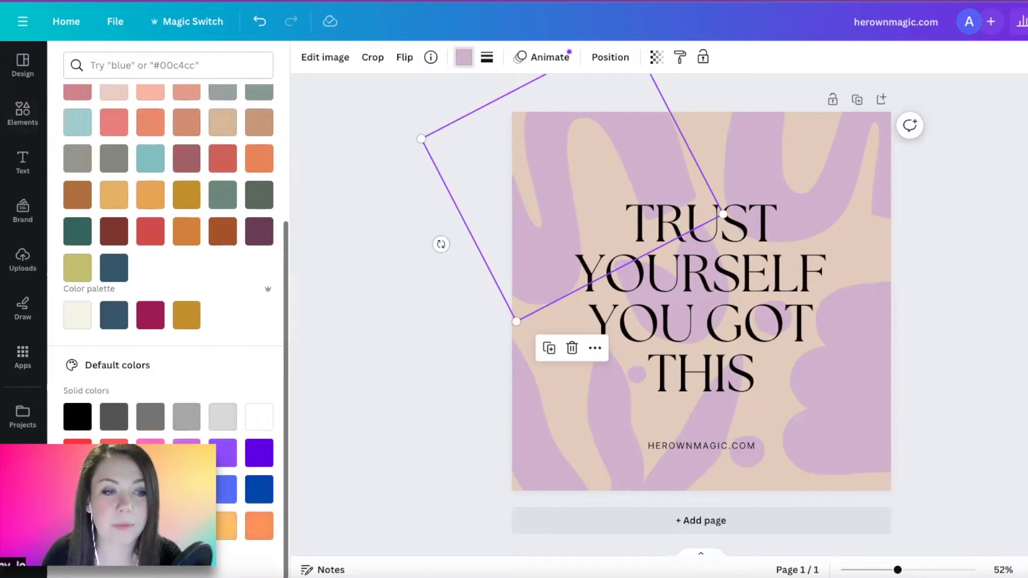
left_click(151, 443)
left_click(855, 389)
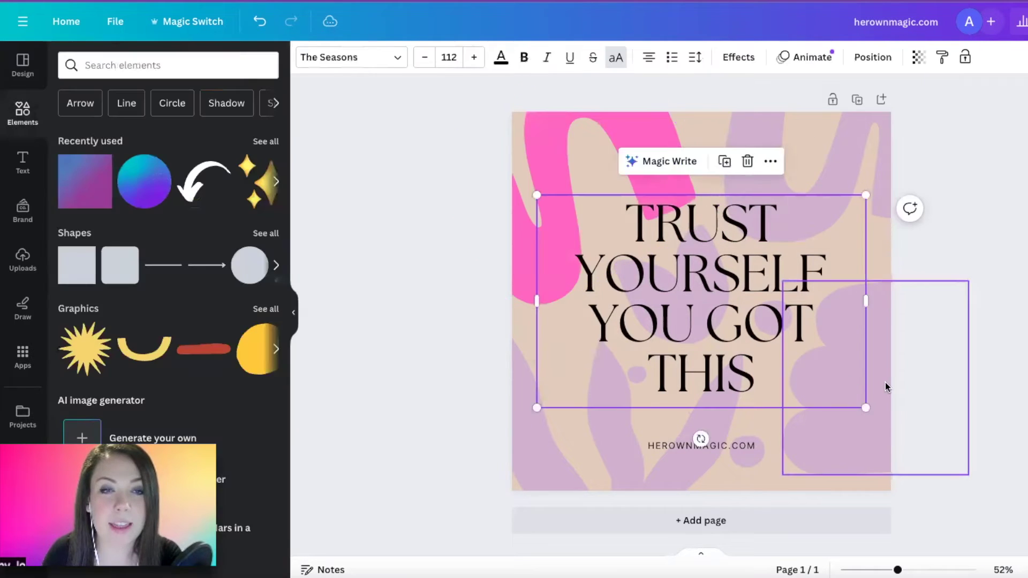
left_click(463, 57)
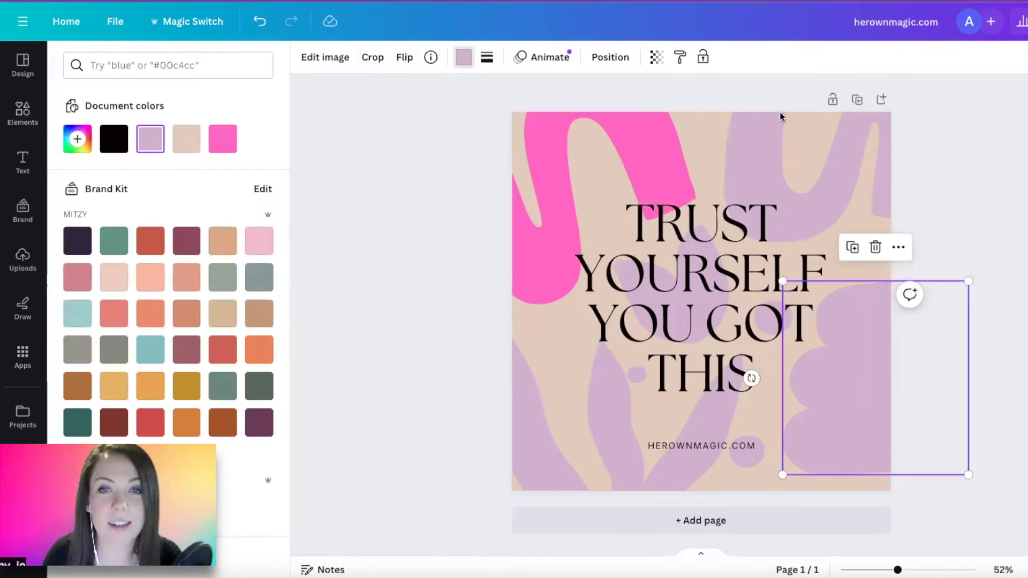
left_click(704, 129)
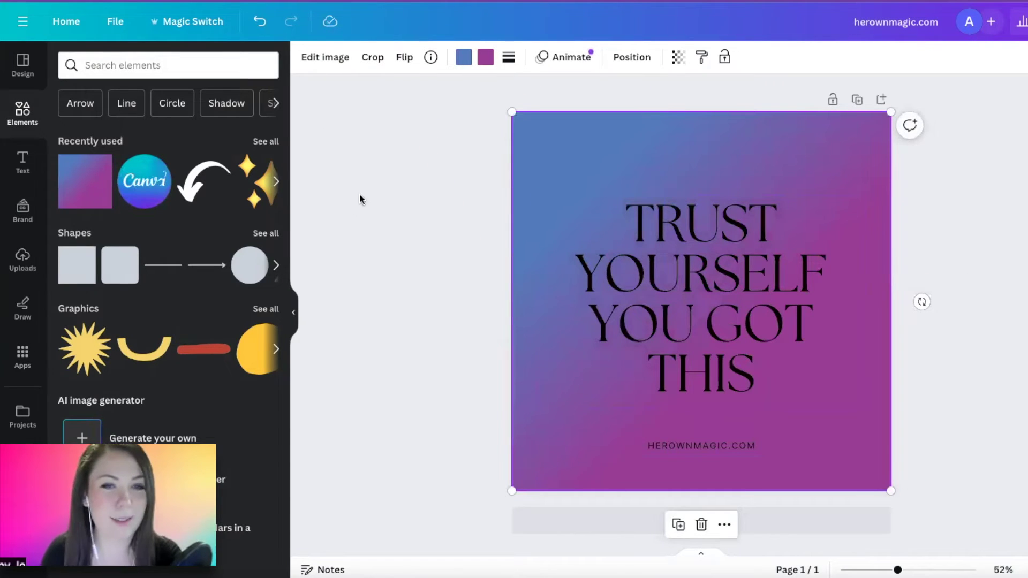
left_click(377, 194)
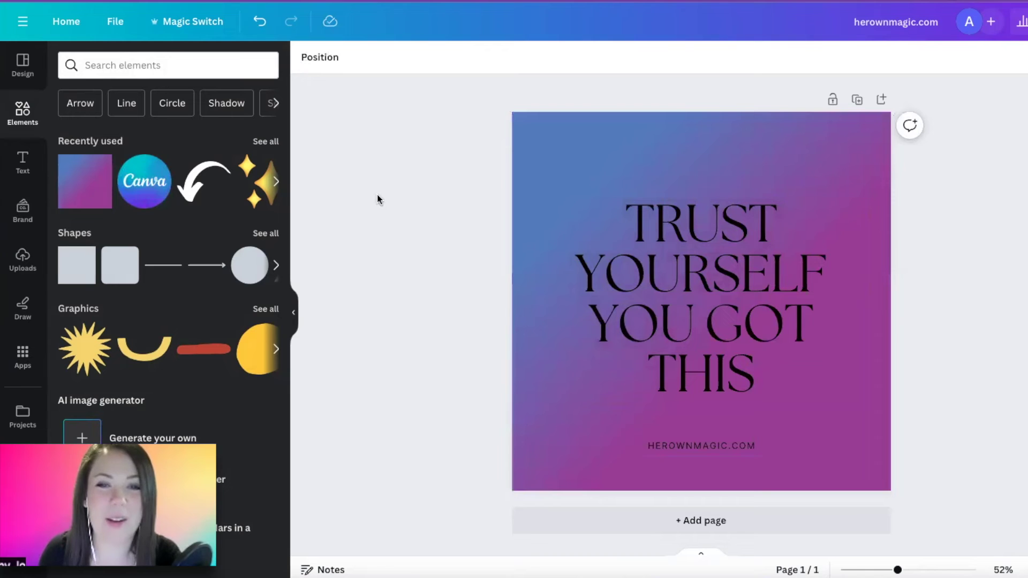
Make the TRUST YOURSELF YOU GOT THIS quote and HEROWNMAGIC.COM line white.
left_click(656, 284)
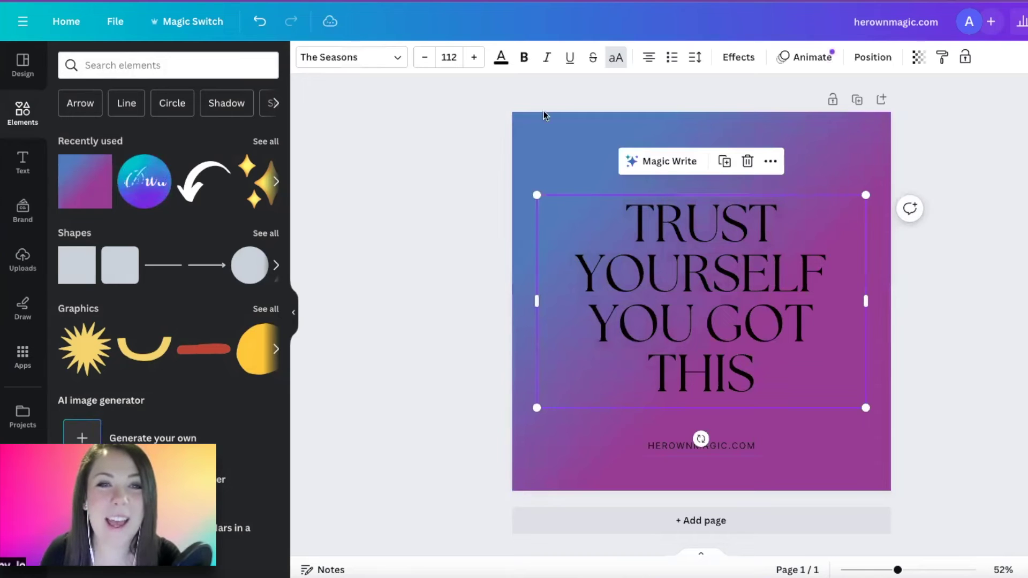
left_click(501, 56)
scroll(224, 321, "down", 5)
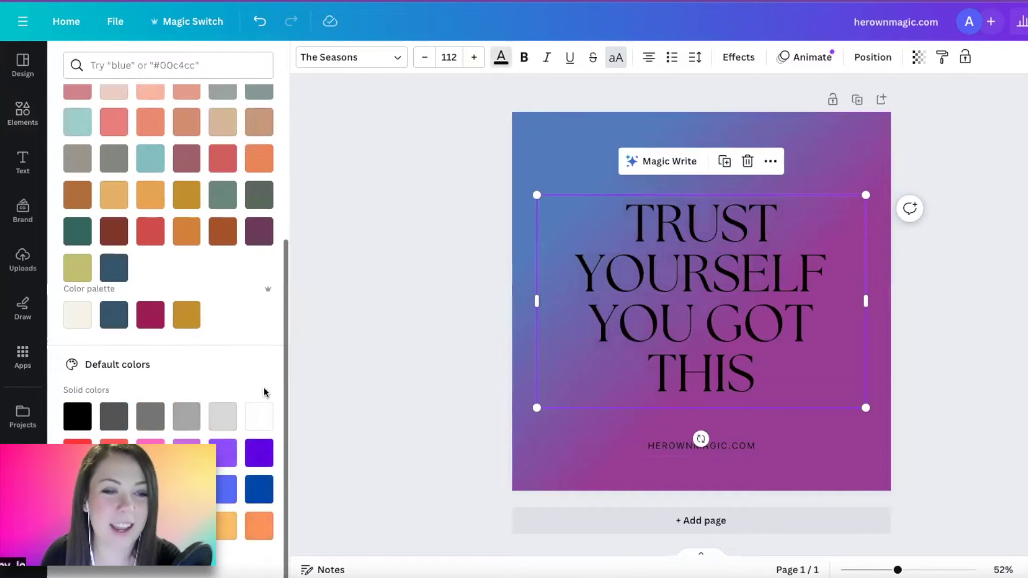
left_click(258, 416)
left_click(667, 447)
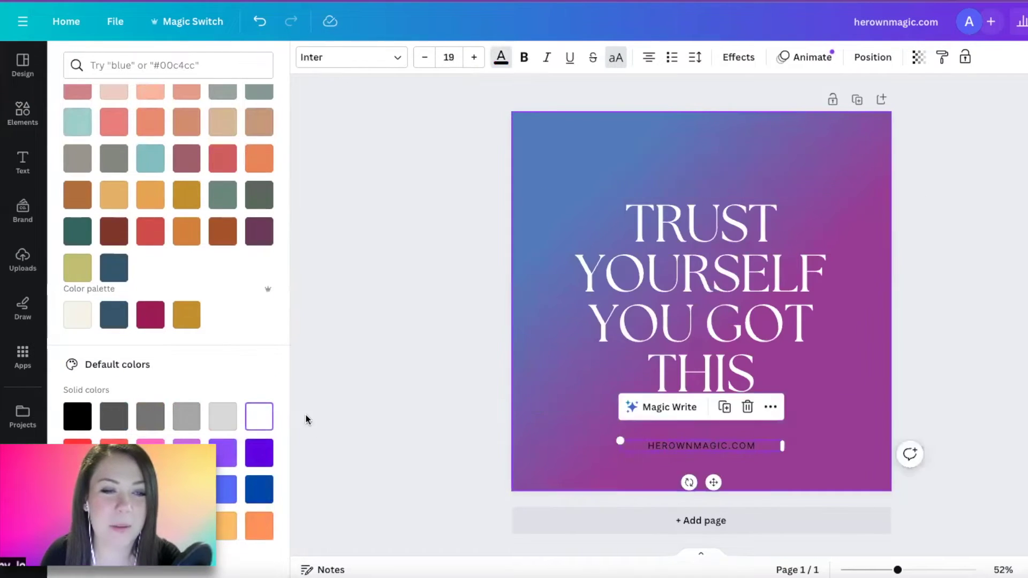
left_click(259, 415)
left_click(441, 367)
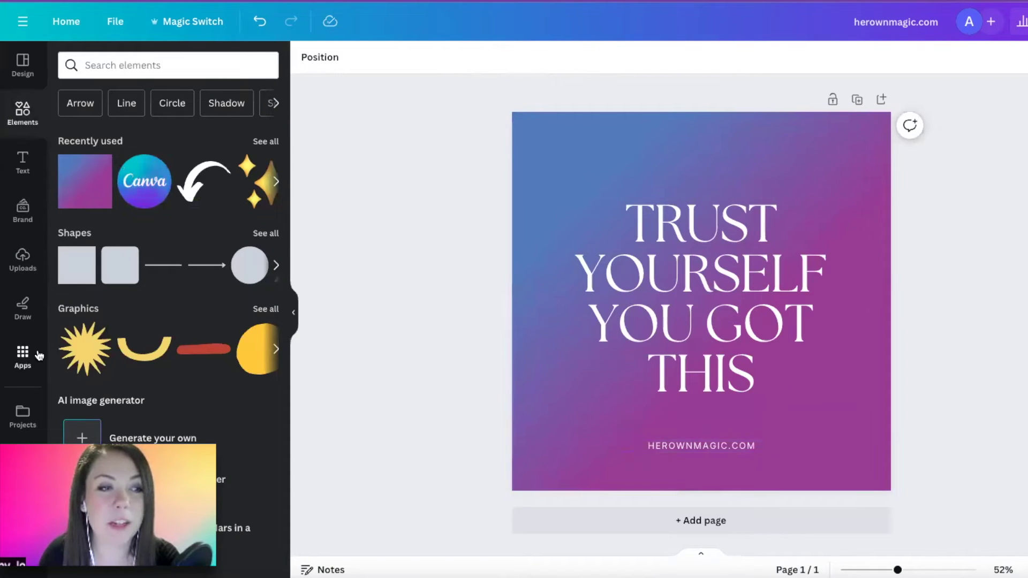
Search the Apps library for 'bulk' and launch the Bulk create app.
left_click(23, 357)
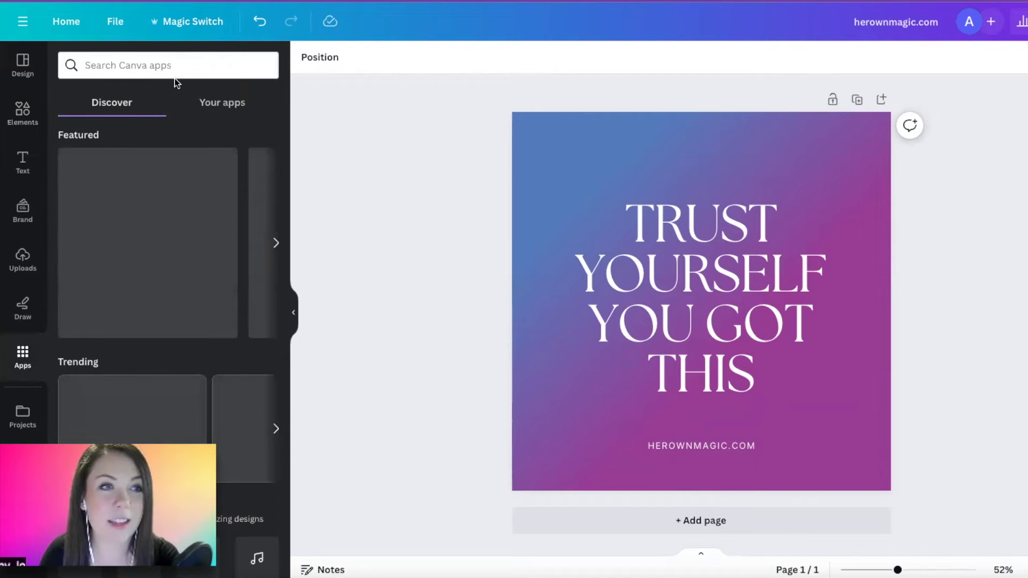
left_click(110, 65)
type("bulk")
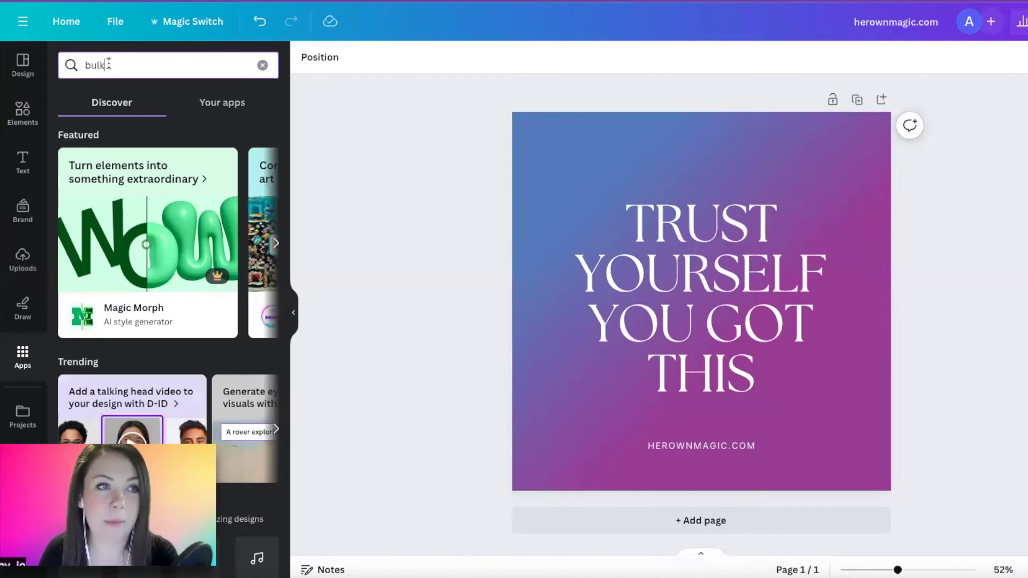
key("Return")
left_click(79, 111)
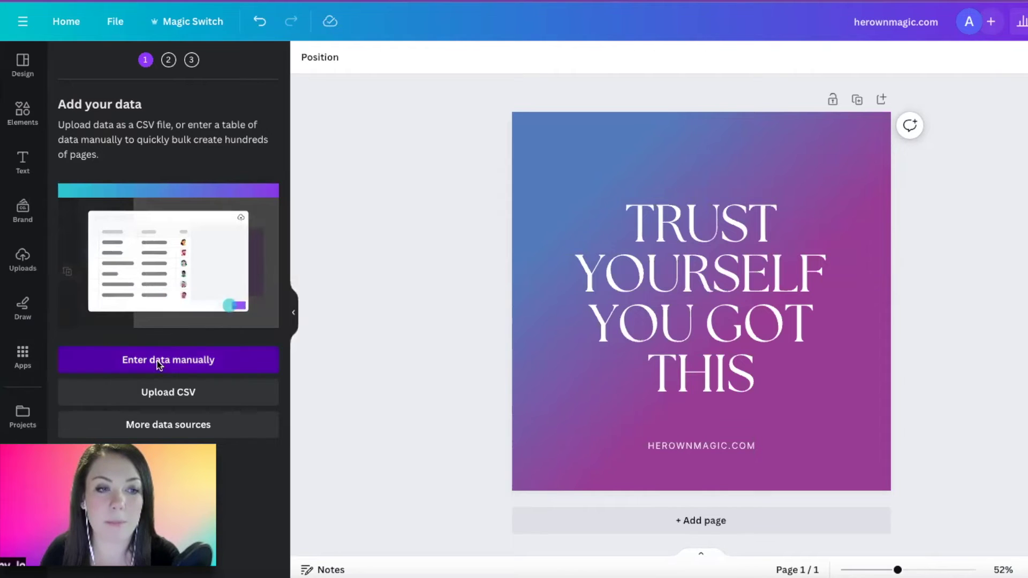
Replace the sample table with a 'quotes' column holding the pasted health tips.
left_click(156, 361)
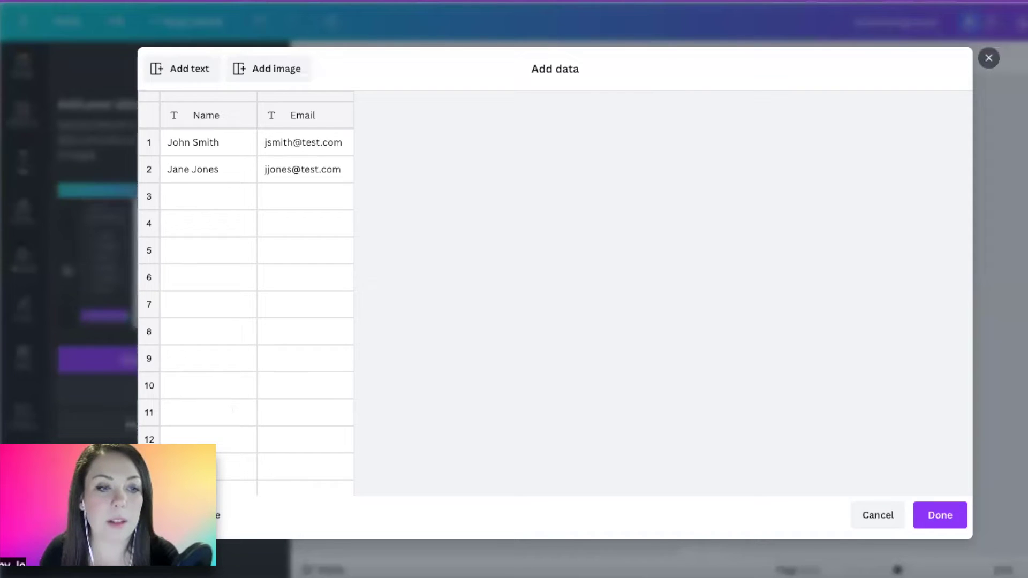
left_click(201, 514)
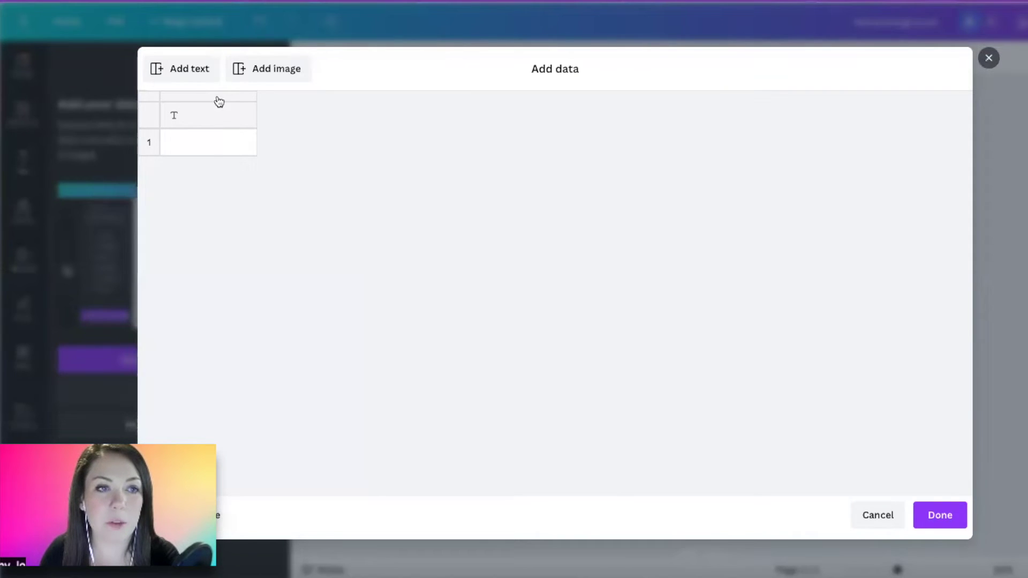
left_click(211, 118)
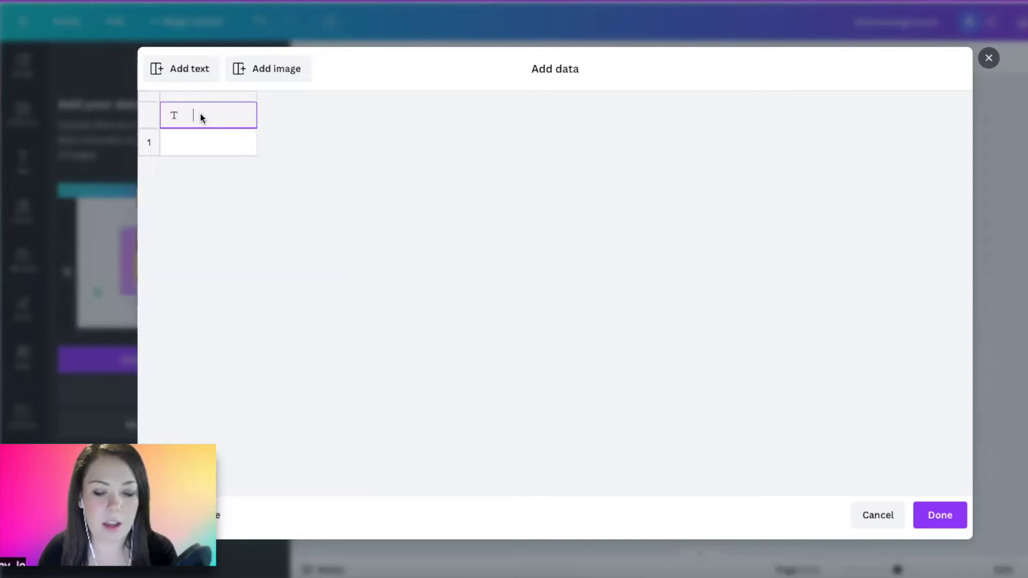
type("tit")
key("BackSpace")
key("BackSpace")
key("BackSpace")
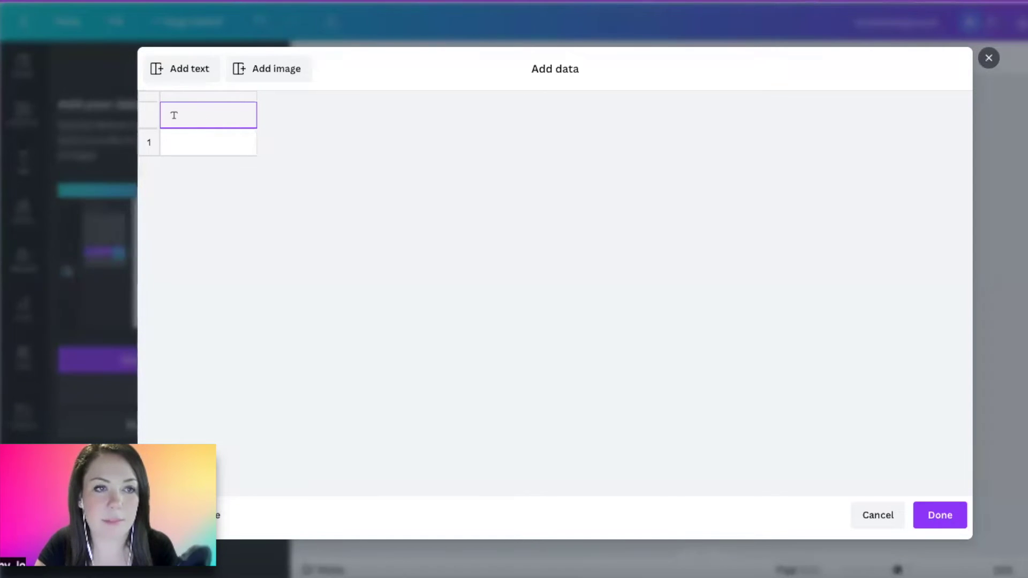
type("quotes")
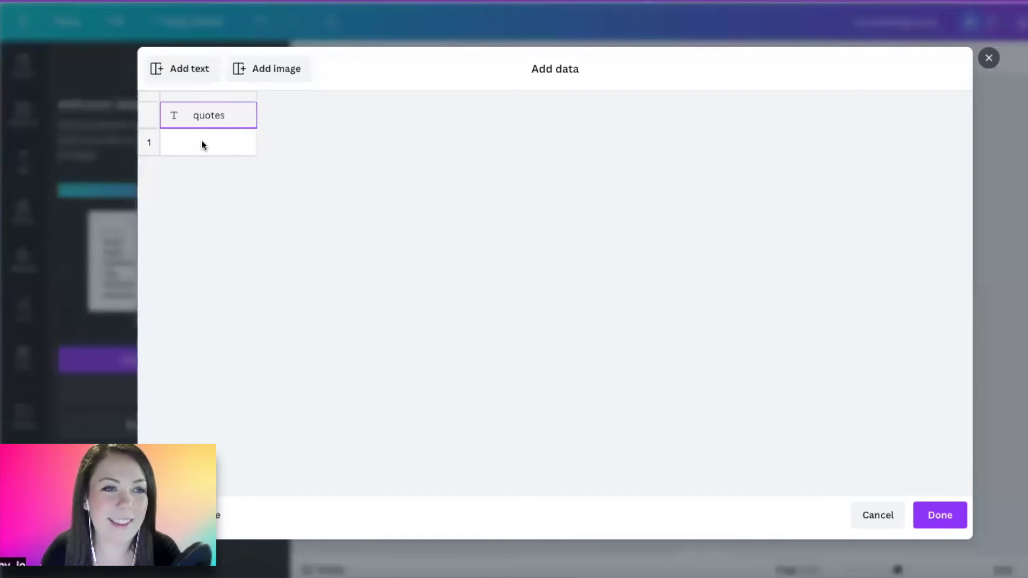
left_click(201, 141)
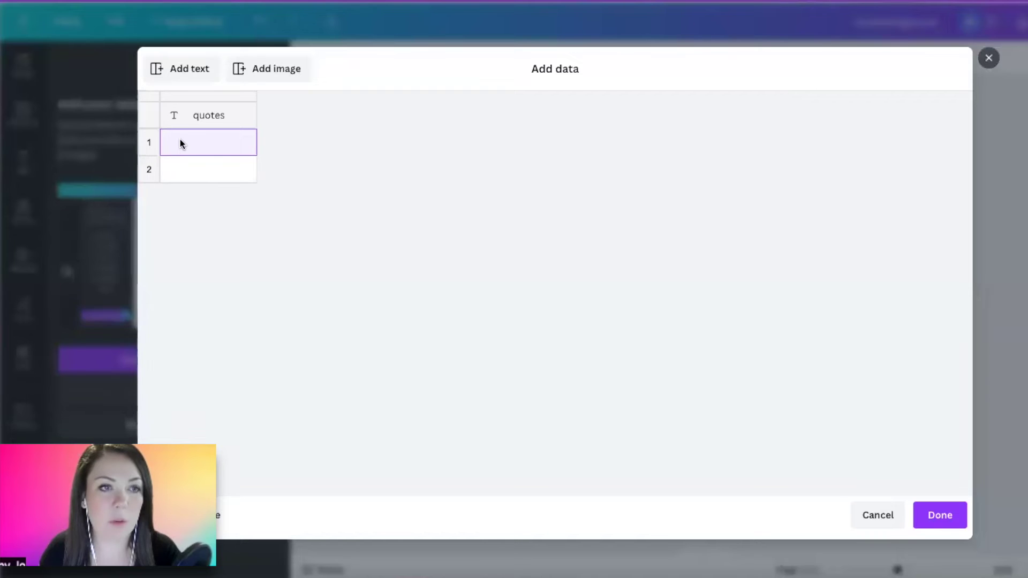
key("ctrl+v")
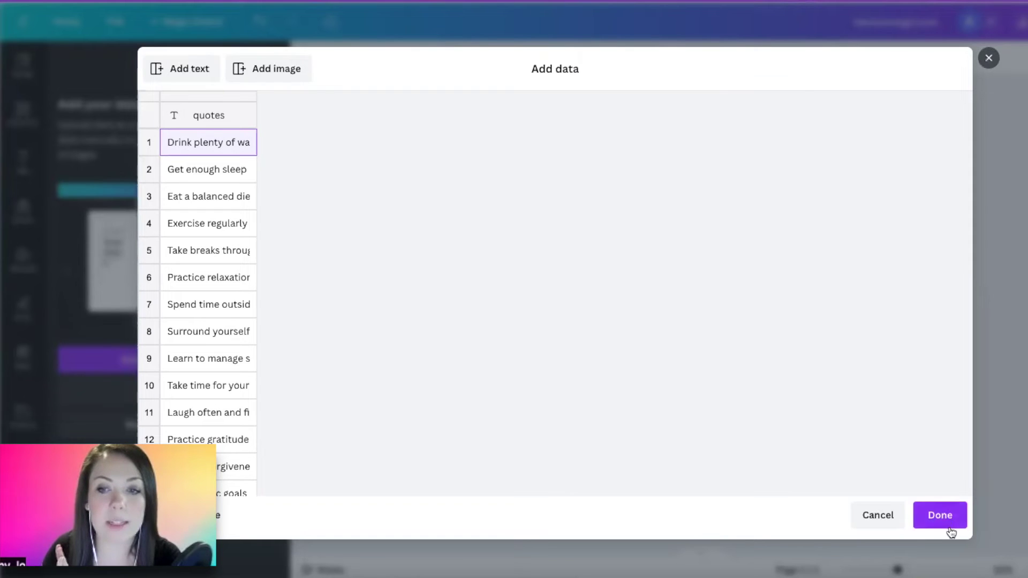
left_click(941, 515)
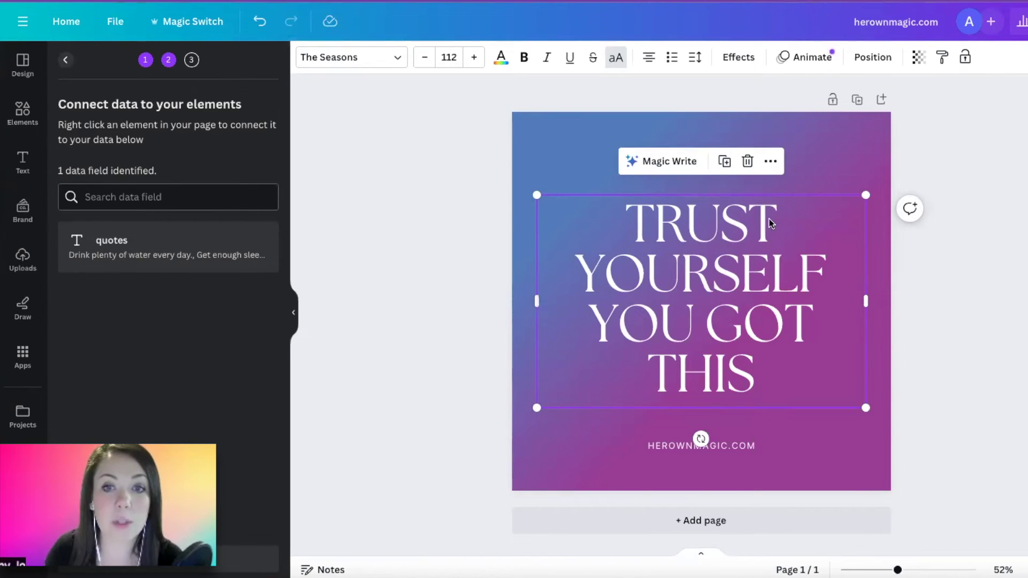
Connect the headline text box to the quotes data field.
left_click(770, 161)
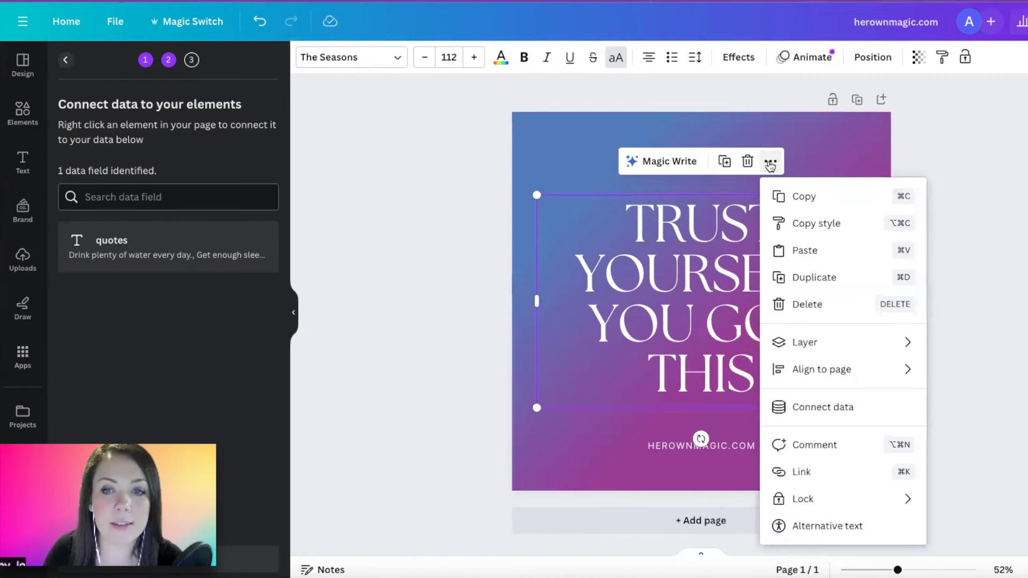
left_click(818, 410)
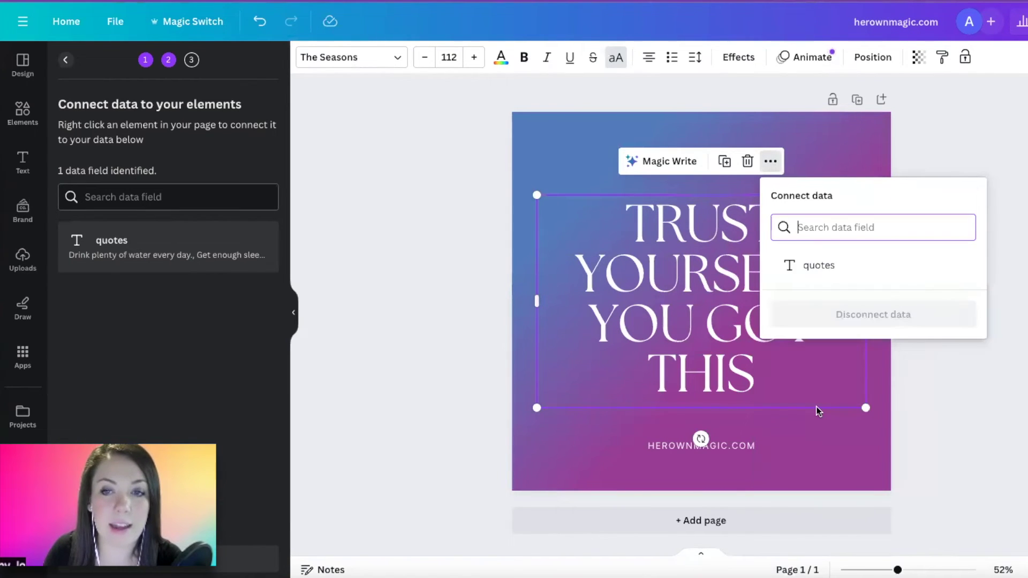
left_click(814, 268)
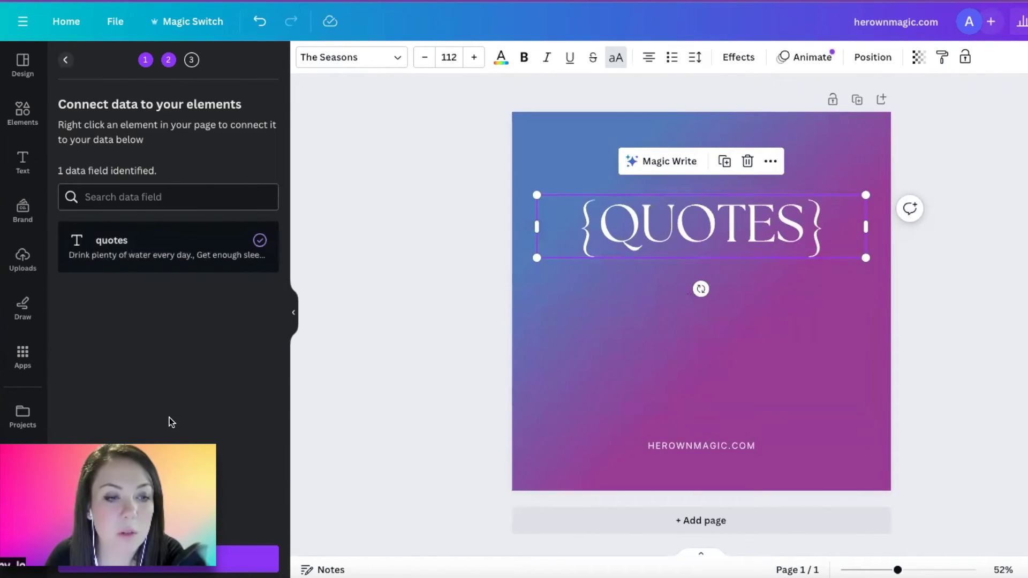
Apply the checked health-tip quotes to generate the 100-page gradient design.
left_click(241, 560)
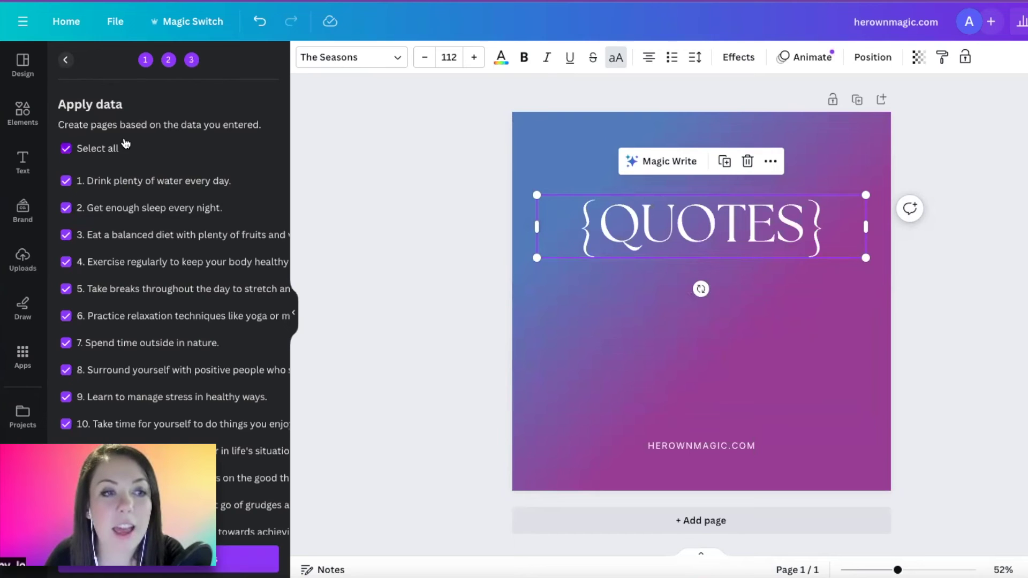
scroll(181, 408, "down", 5)
scroll(182, 408, "down", 8)
scroll(182, 408, "down", 8)
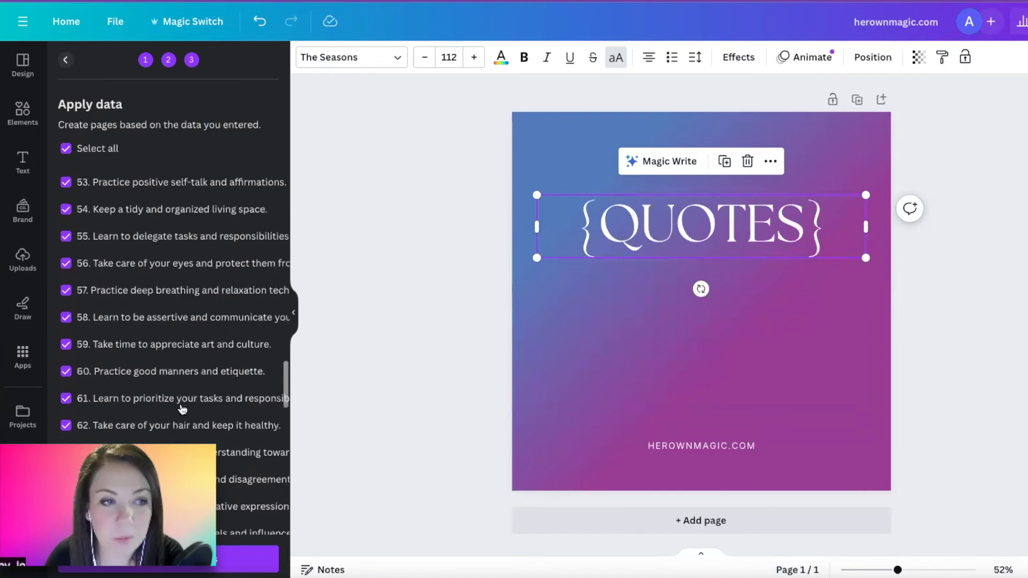
scroll(181, 408, "down", 8)
scroll(182, 408, "down", 4)
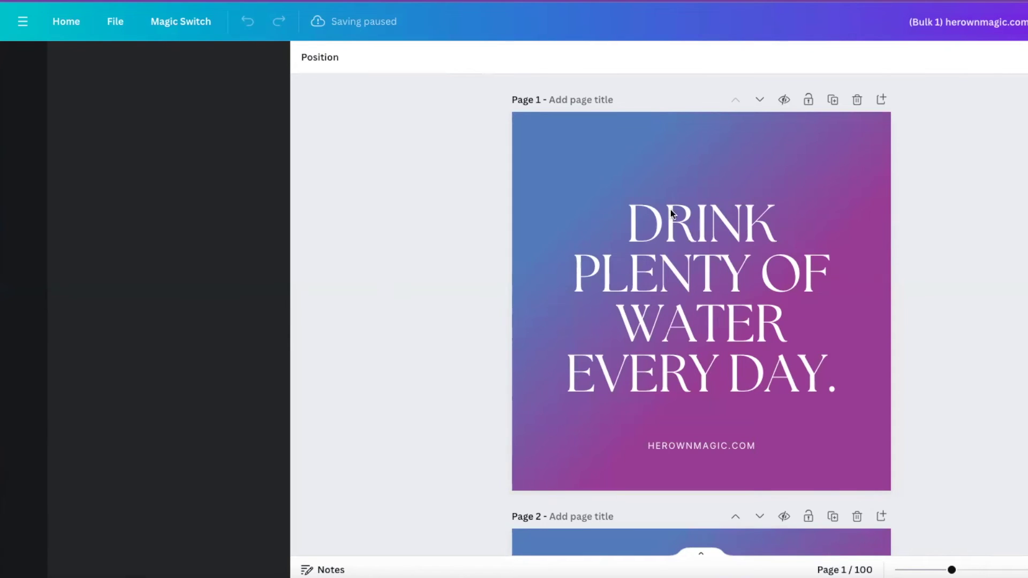
scroll(396, 282, "down", 3)
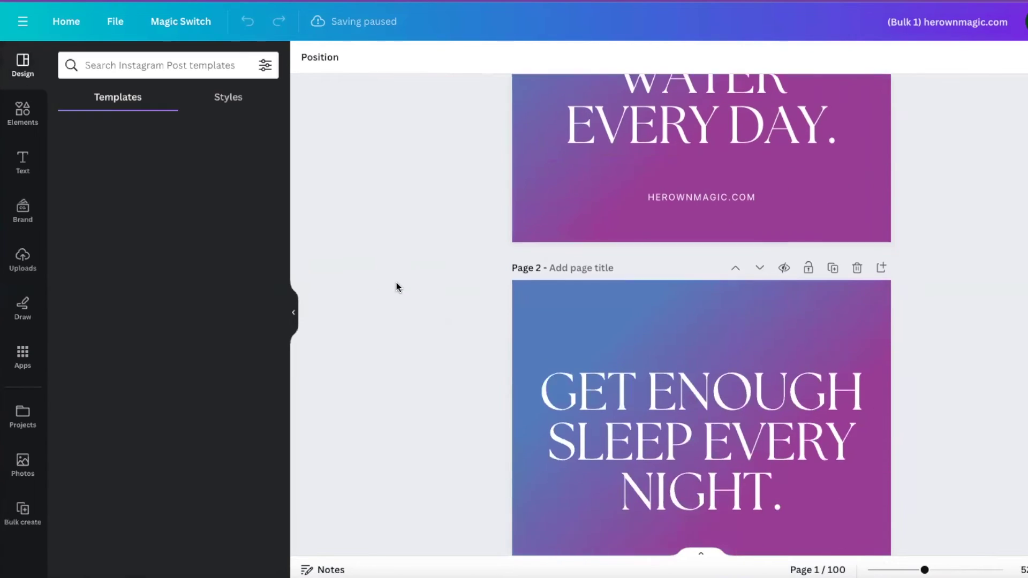
scroll(396, 282, "down", 3)
scroll(395, 282, "down", 3)
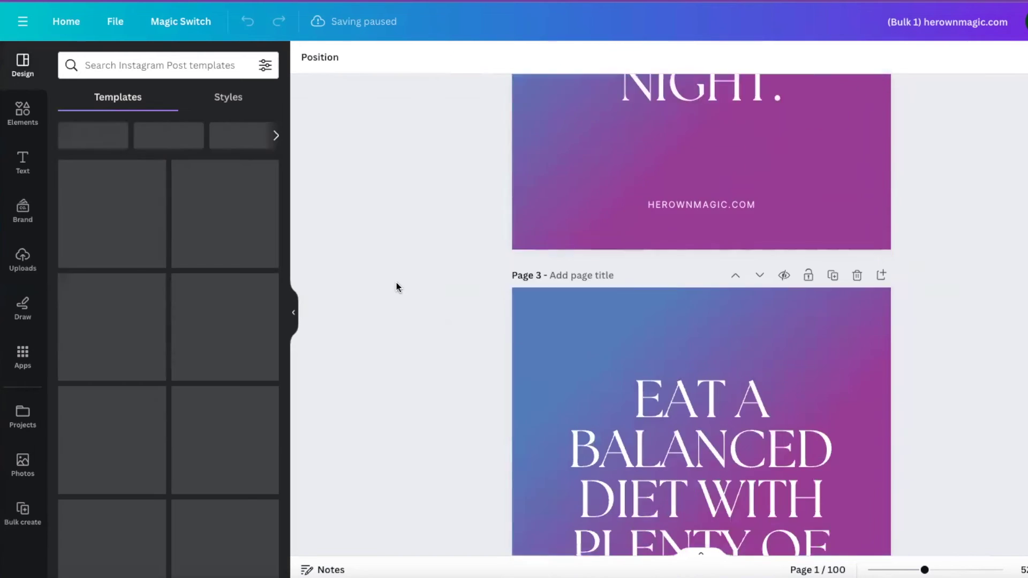
scroll(396, 282, "down", 3)
scroll(396, 282, "down", 2)
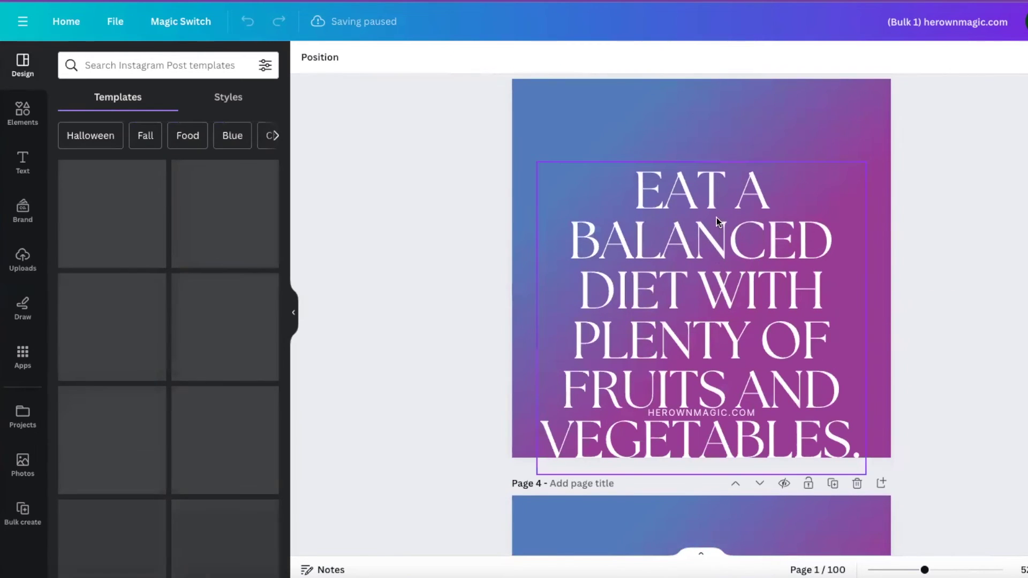
Move, shrink and centre page 3's long tip so it sits above HEROWNMAGIC.COM.
left_click_drag(717, 266, 714, 237)
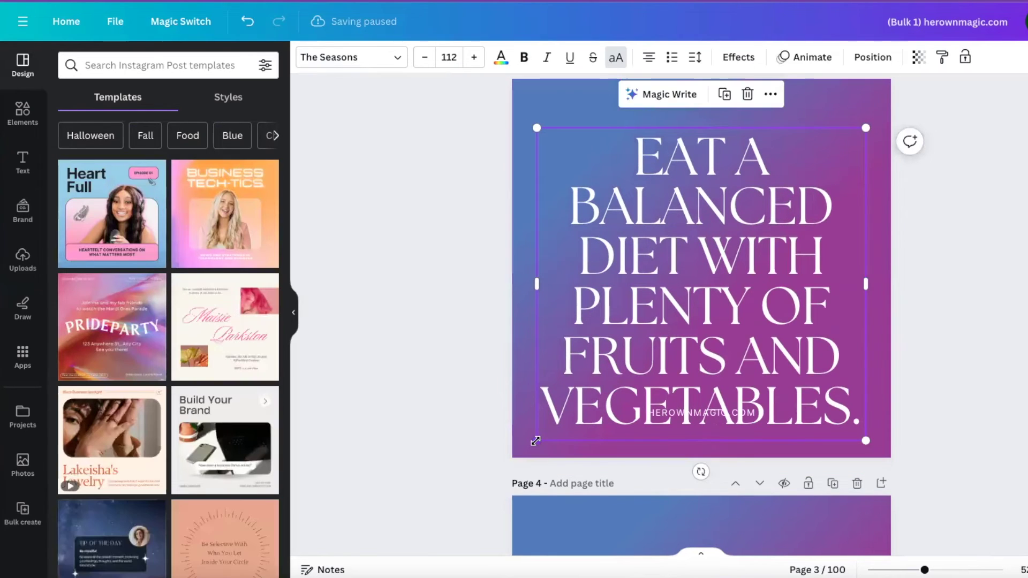
left_click_drag(536, 441, 589, 361)
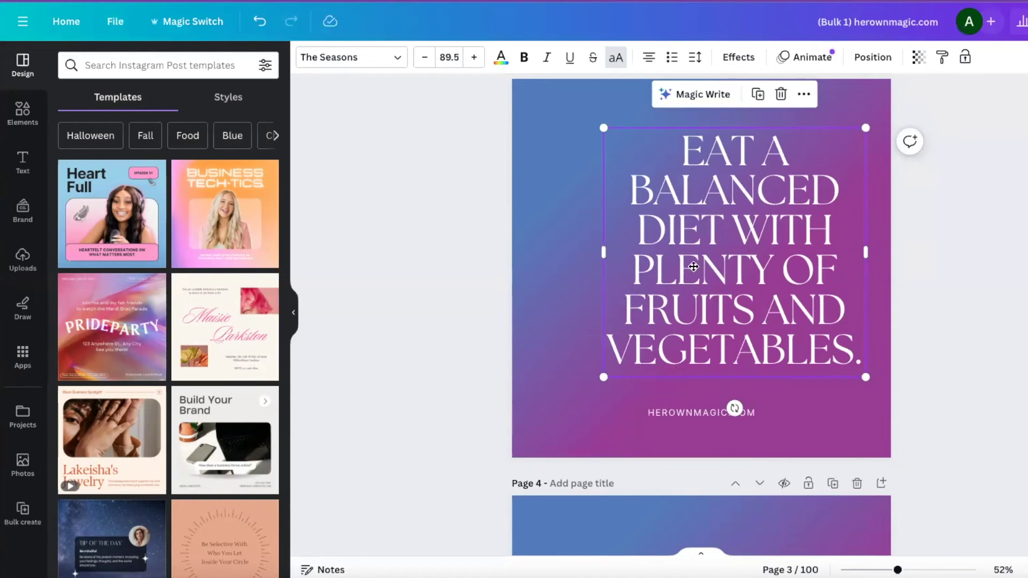
left_click_drag(712, 265, 677, 274)
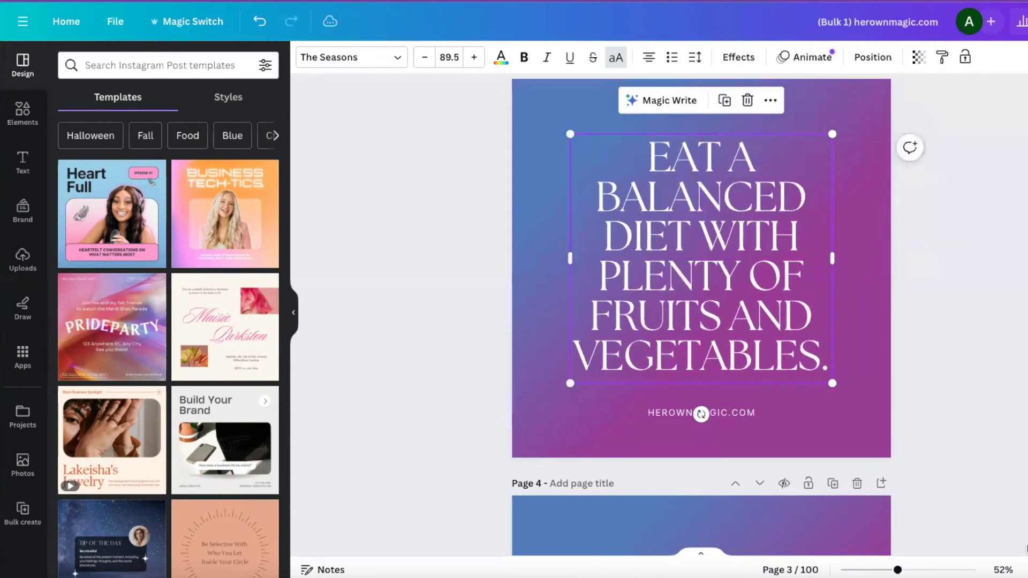
left_click(982, 452)
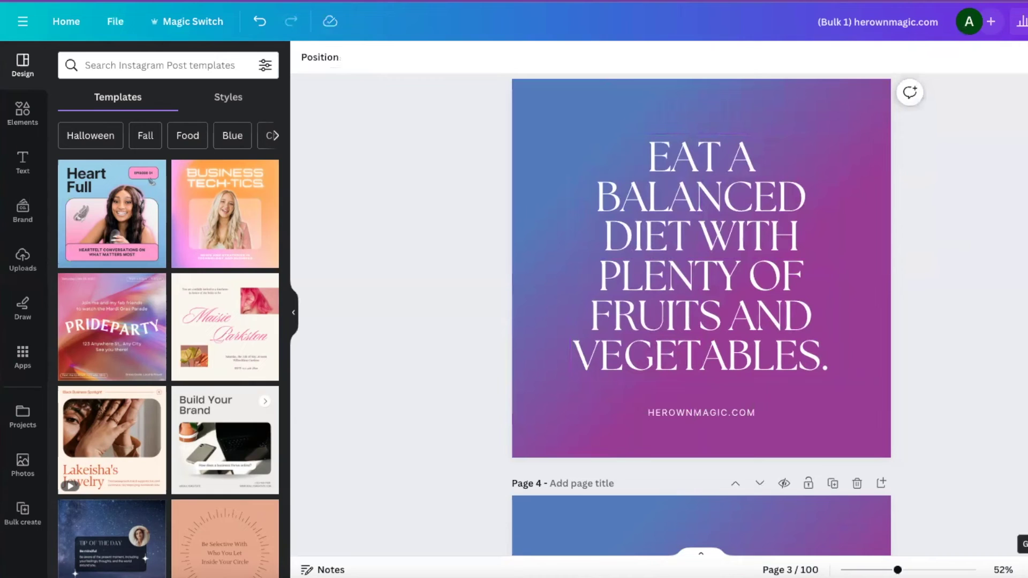
left_click(1022, 570)
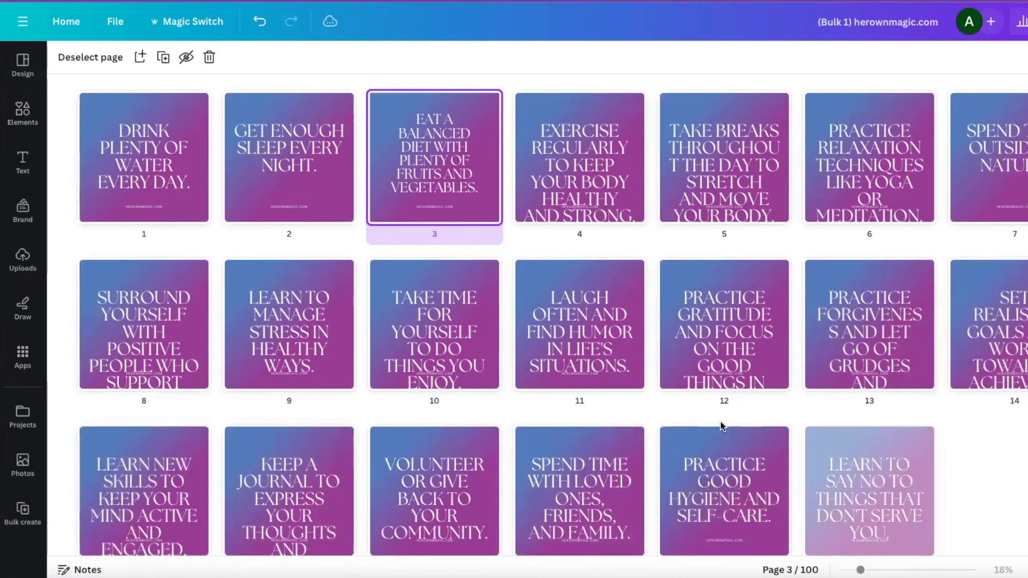
scroll(720, 427, "down", 1)
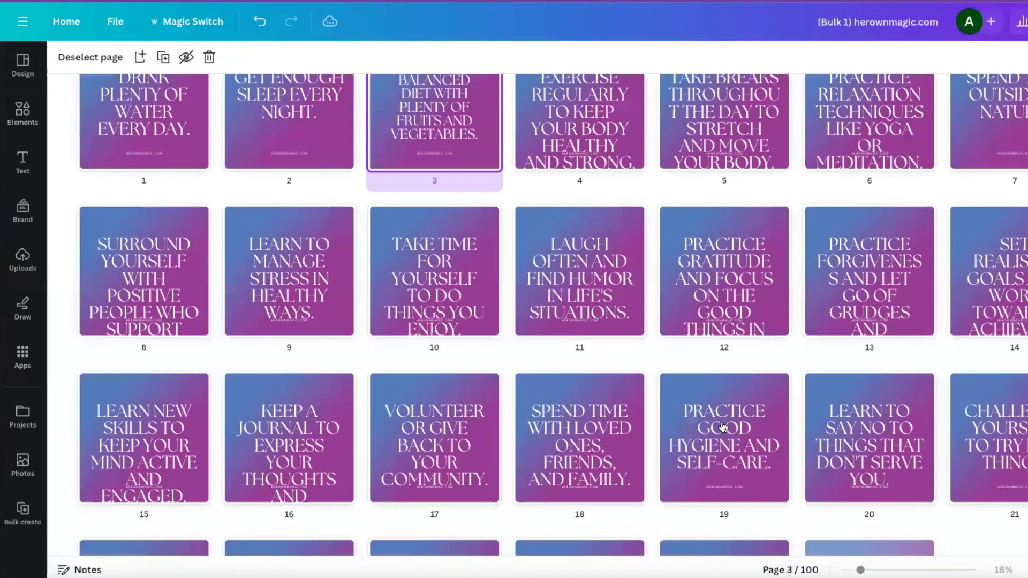
scroll(720, 426, "up", 1)
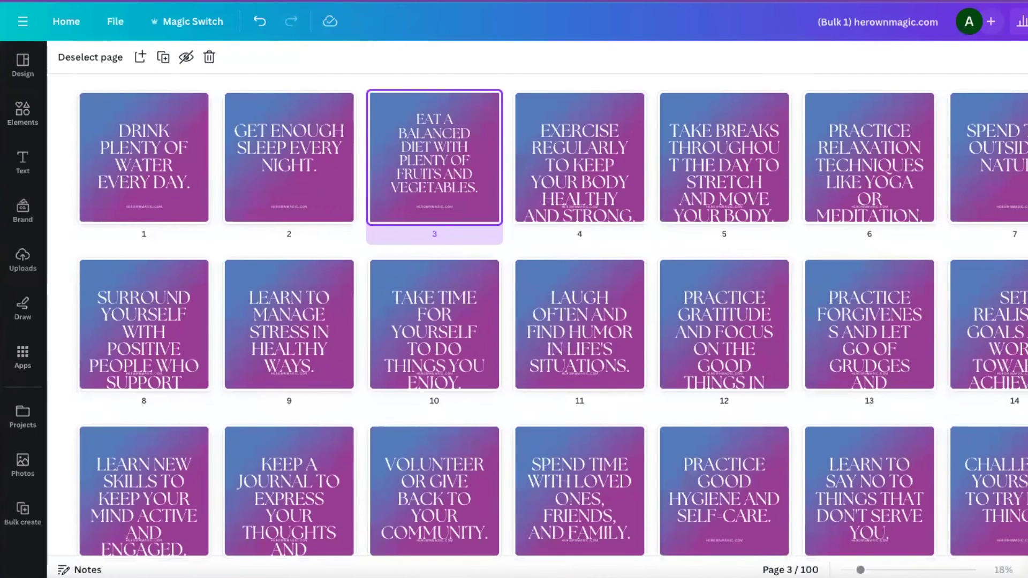
double_click(318, 175)
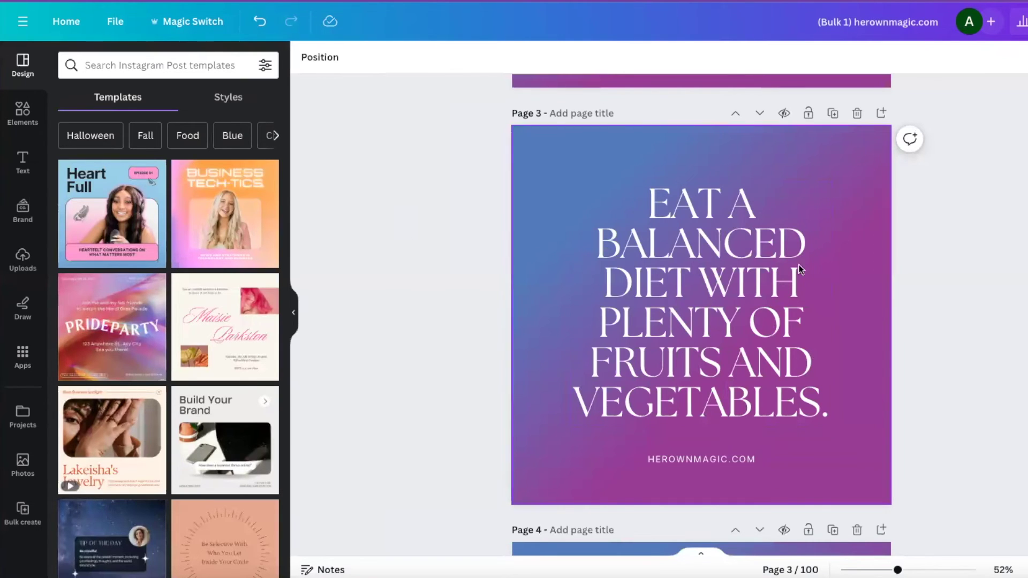
scroll(467, 307, "up", 5)
scroll(467, 307, "up", 5)
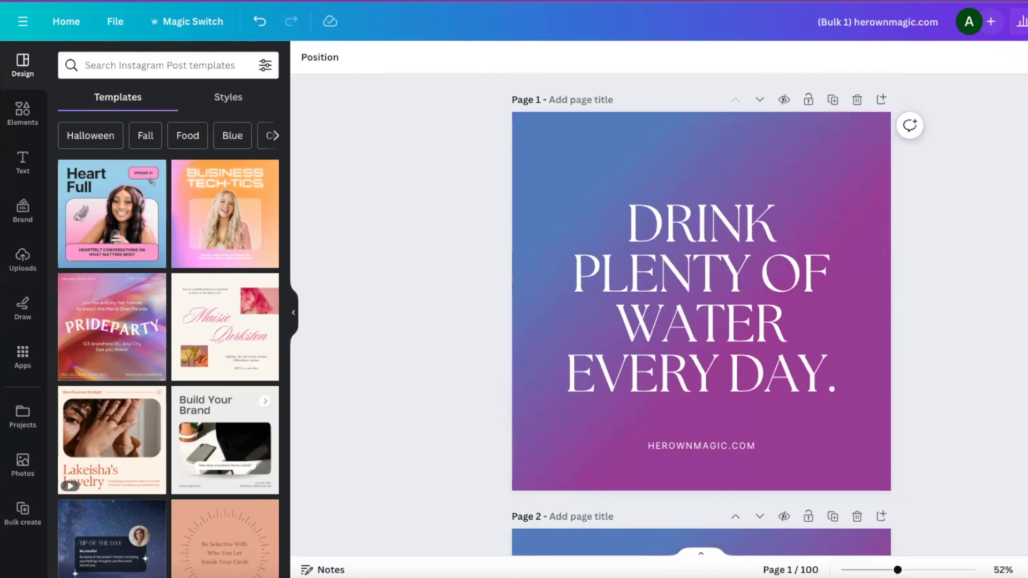
Open the Share panel for the 100-page bulk design.
left_click(1021, 21)
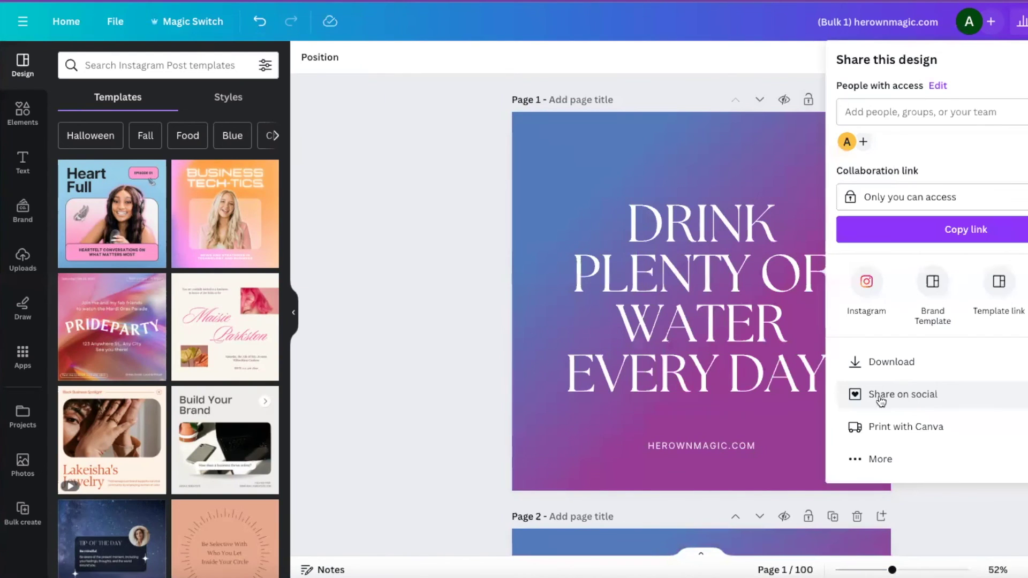
Show the Share on social options: Schedule, Instagram, Facebook, TikTok, LinkedIn, Tumblr.
left_click(909, 397)
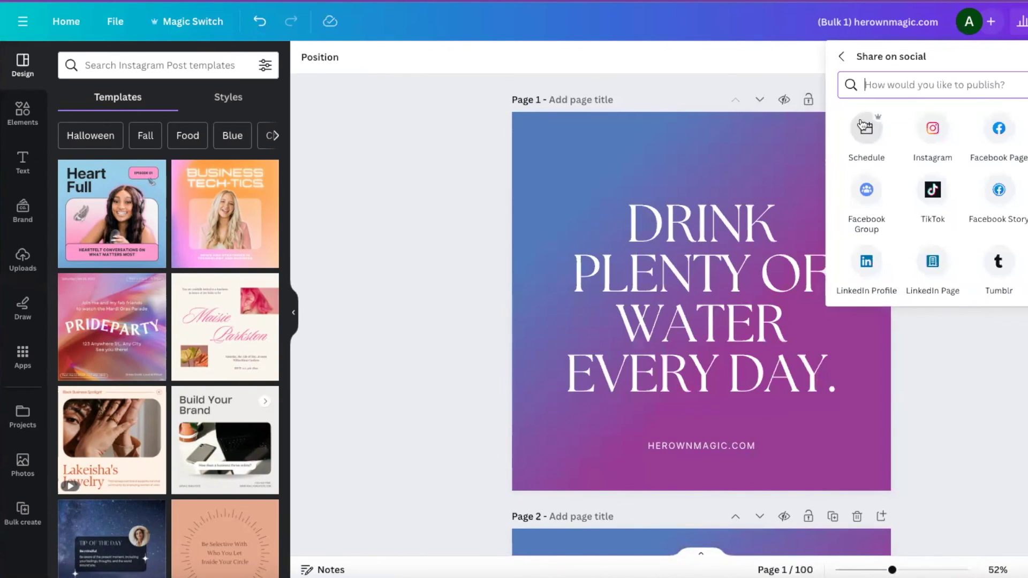